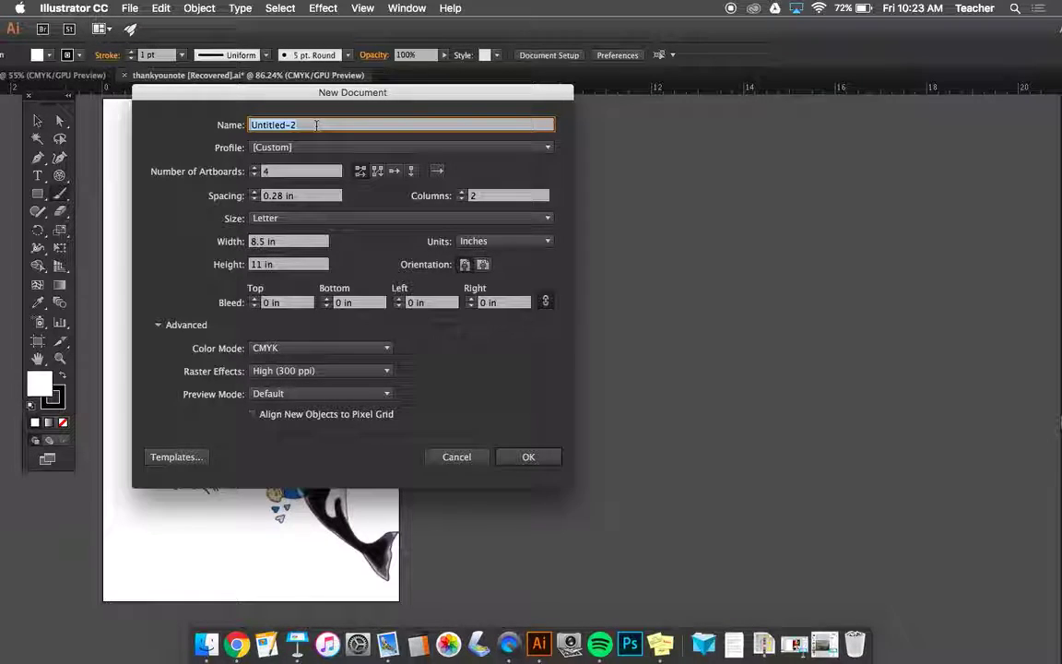
Step: Name the new document "drawing tools intro SHTB"
type("drawin")
type("gs ")
type("t")
key("BackSpace")
key("BackSpace")
key("BackSpace")
type("tools ")
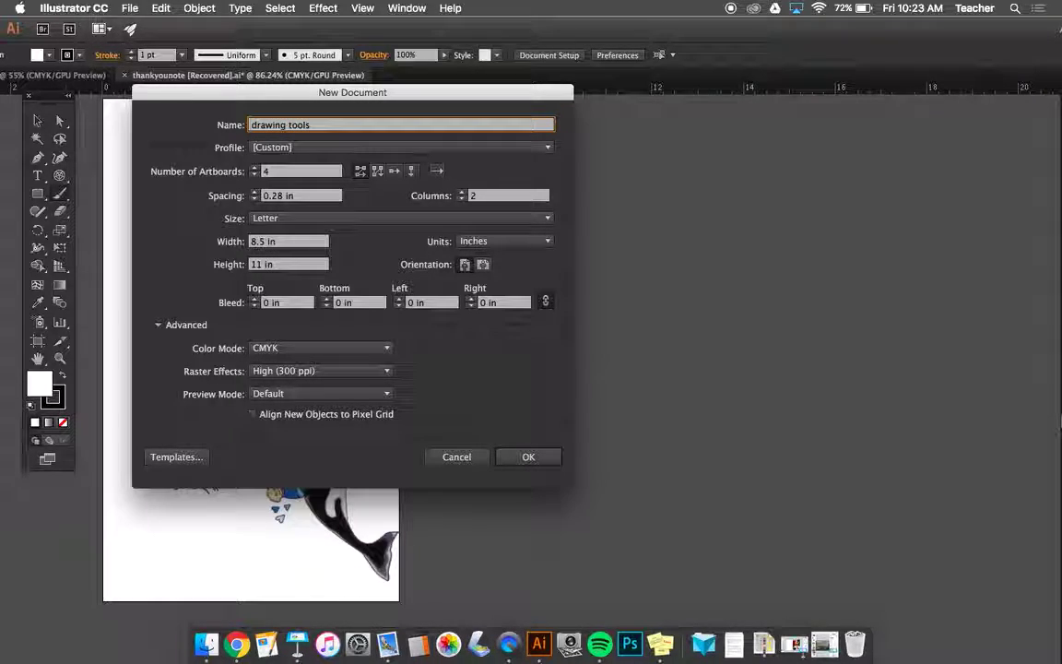
type("intro SHTB")
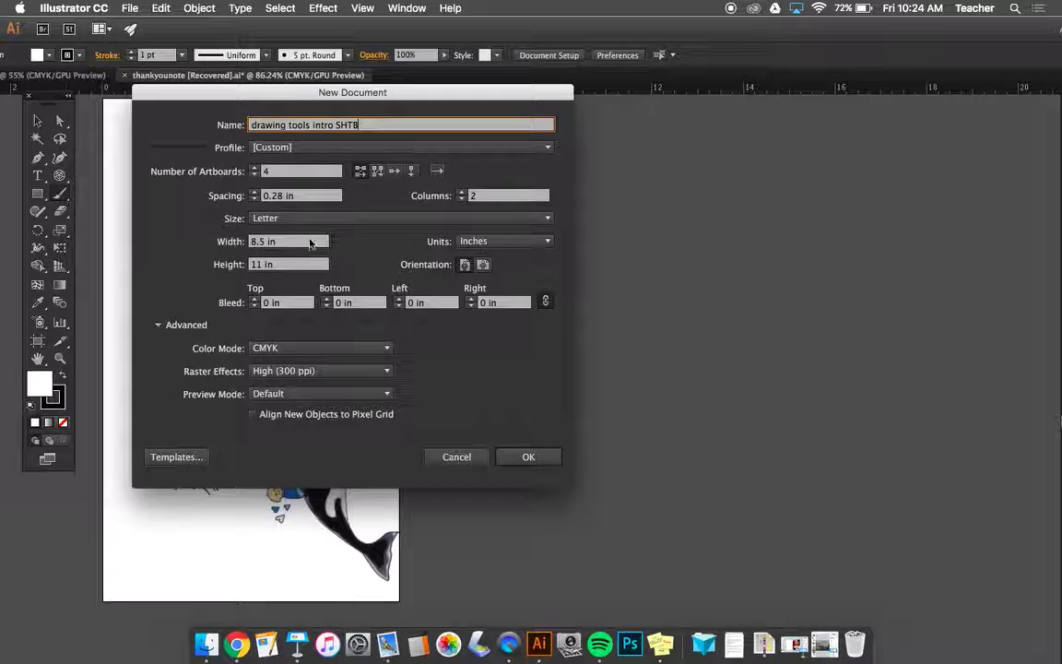
Step: Keep the units in inches and create the Letter-size CMYK document with four artboards
left_click(483, 241)
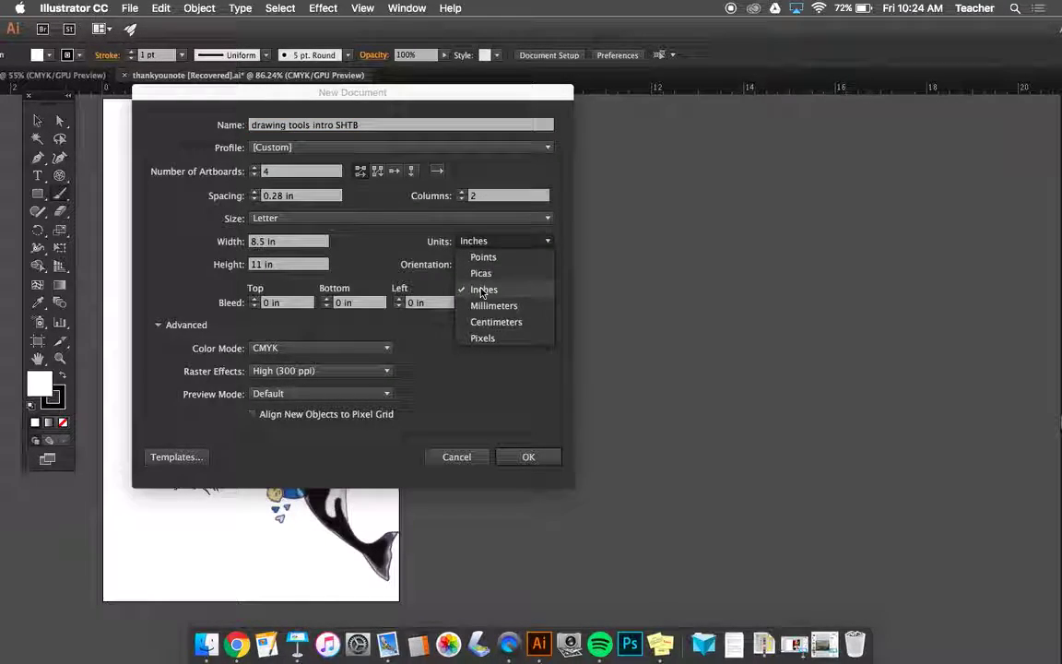
left_click(483, 290)
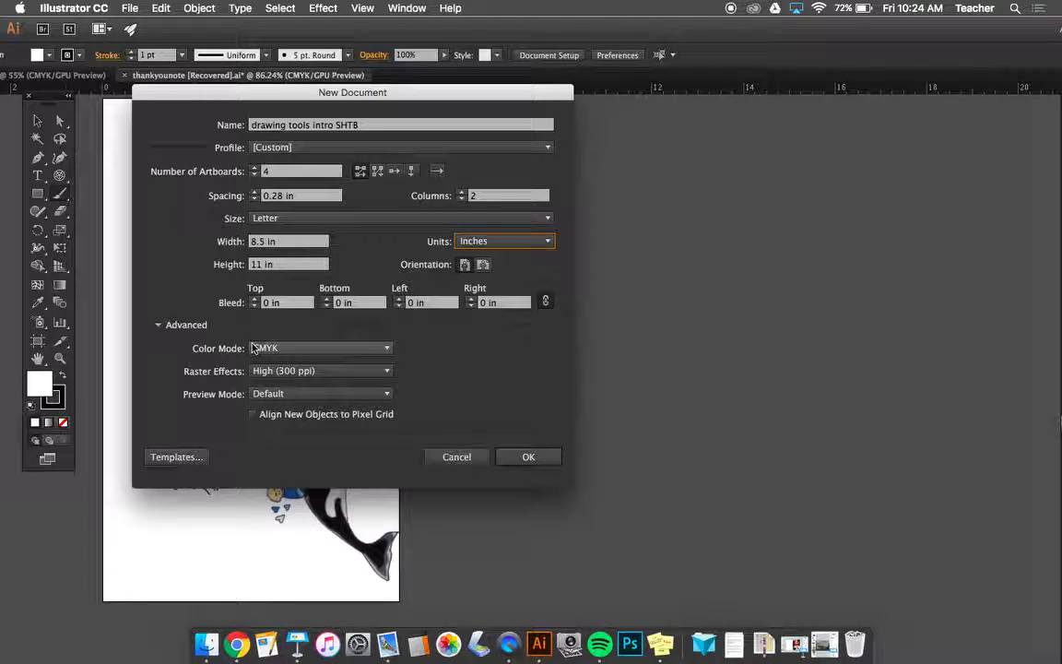
left_click(158, 325)
left_click(158, 324)
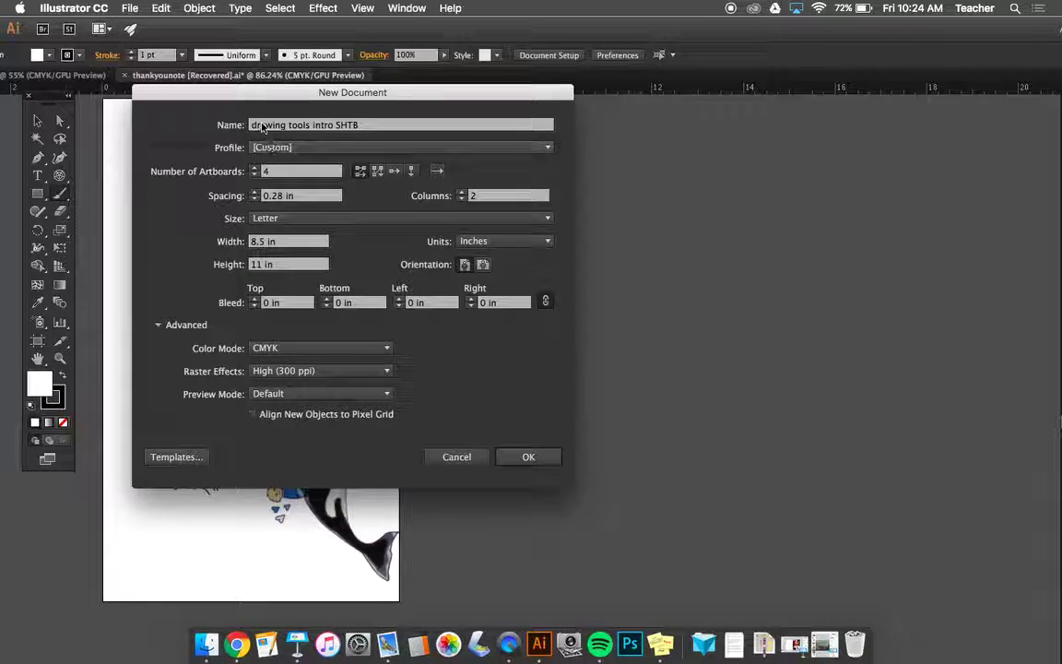
left_click(528, 460)
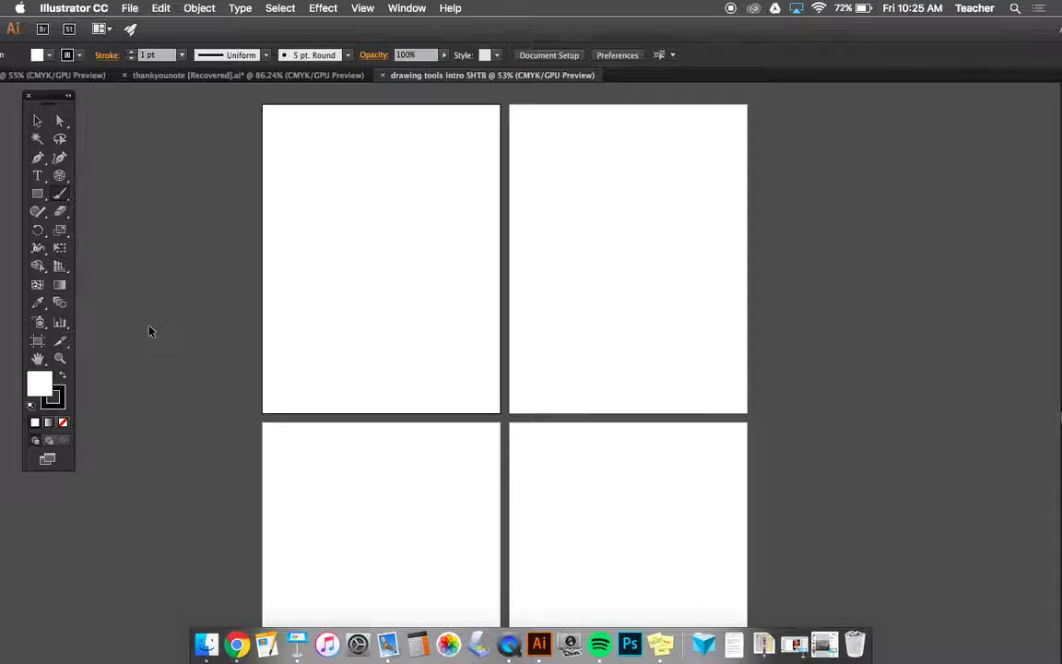
Step: Look over the four blank artboards at different zoom levels and view positions, from the upper pair to the lower pair
key("super+equal")
key("super+equal")
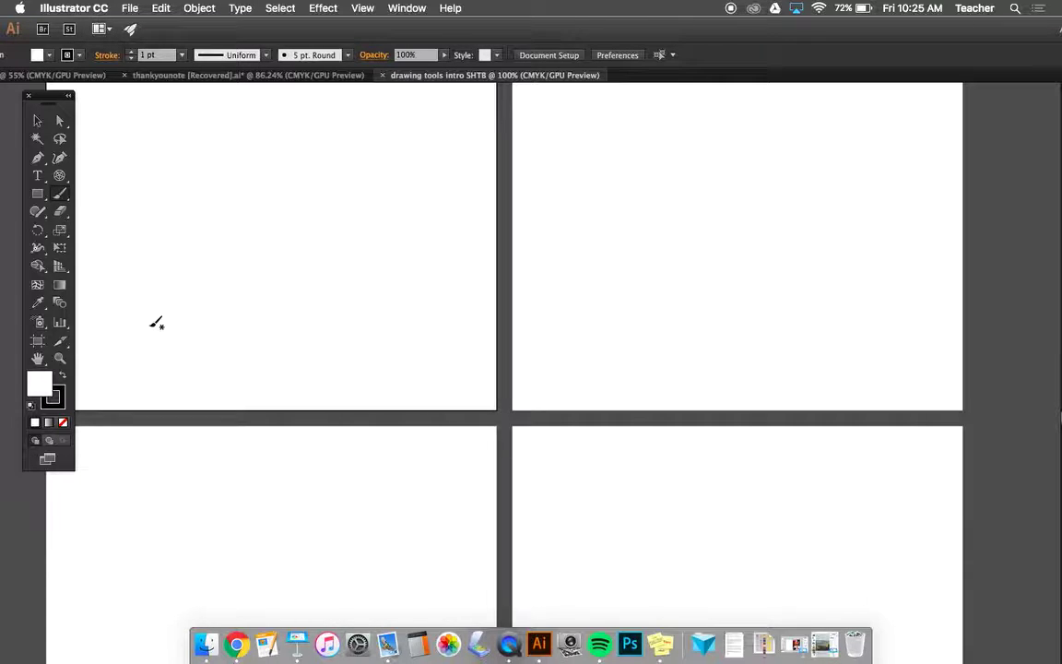
key("super+minus")
key("super+minus")
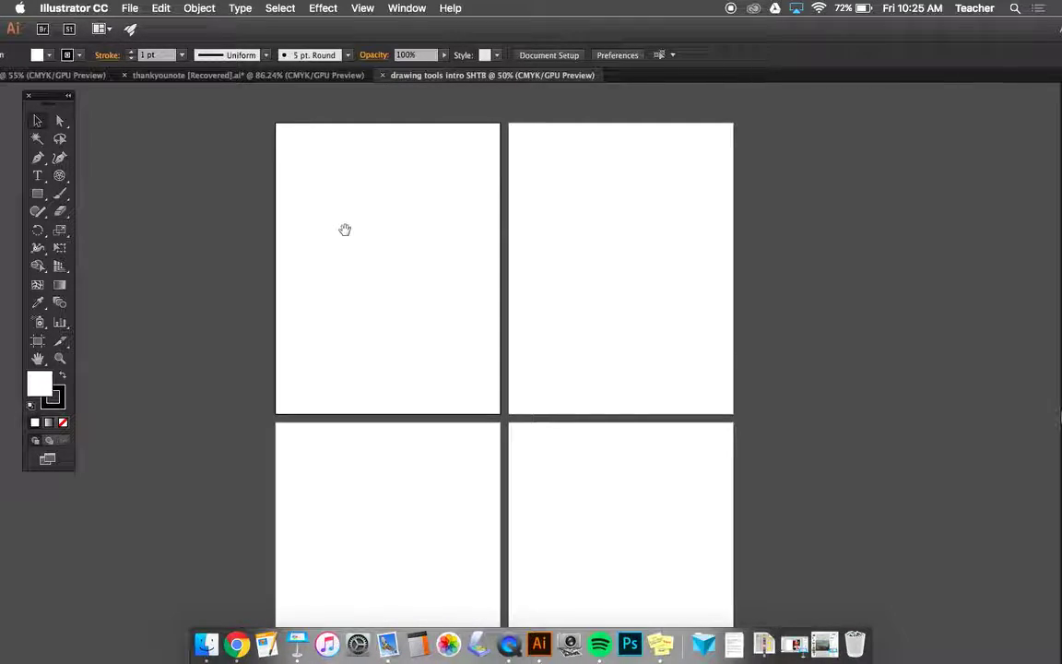
left_click_drag(374, 262, 310, 203)
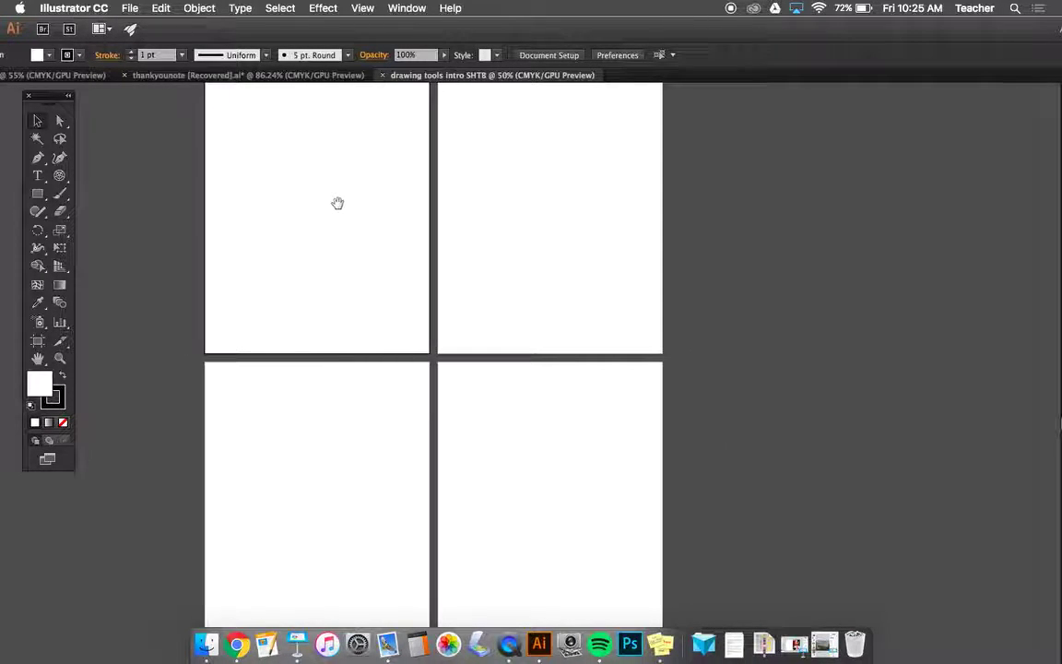
left_click_drag(453, 262, 445, 285)
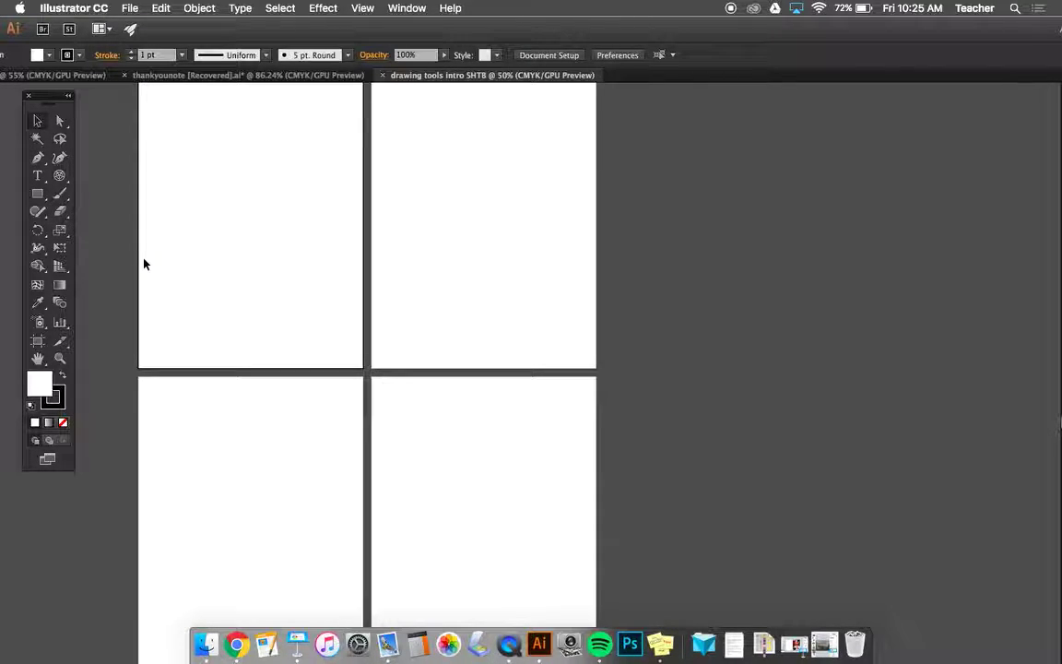
left_click_drag(223, 267, 278, 225)
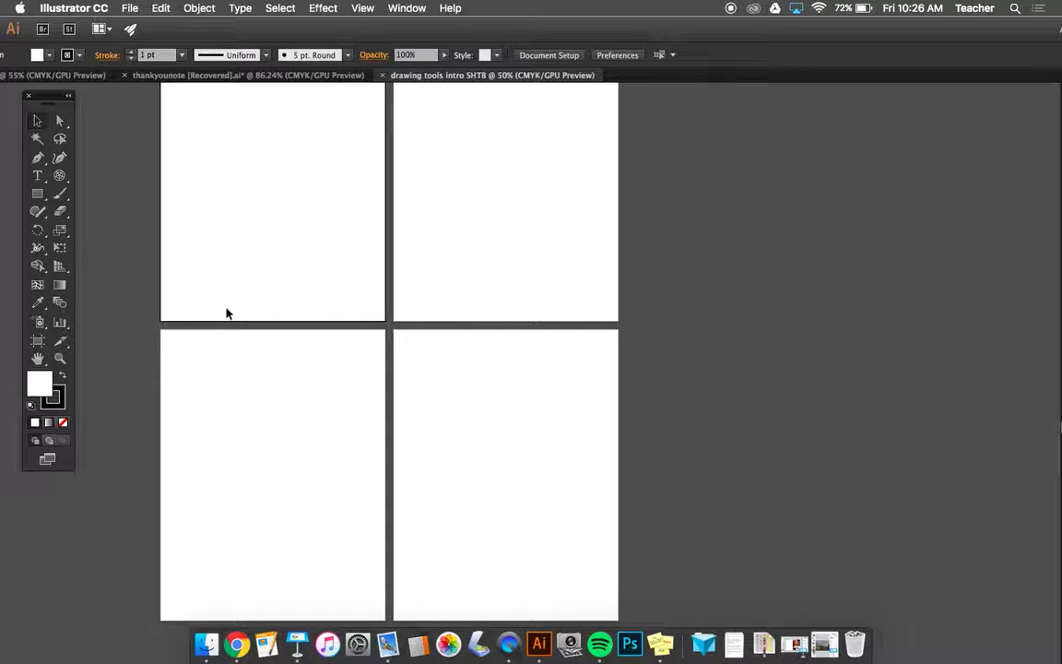
scroll(240, 225, "up", 5)
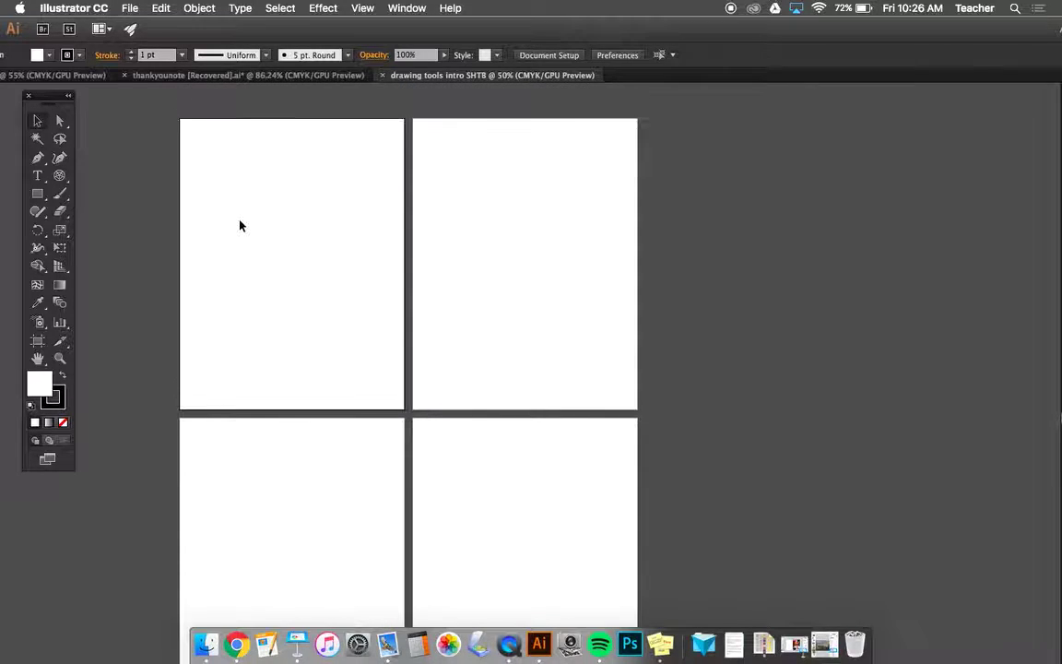
scroll(240, 225, "right", 2)
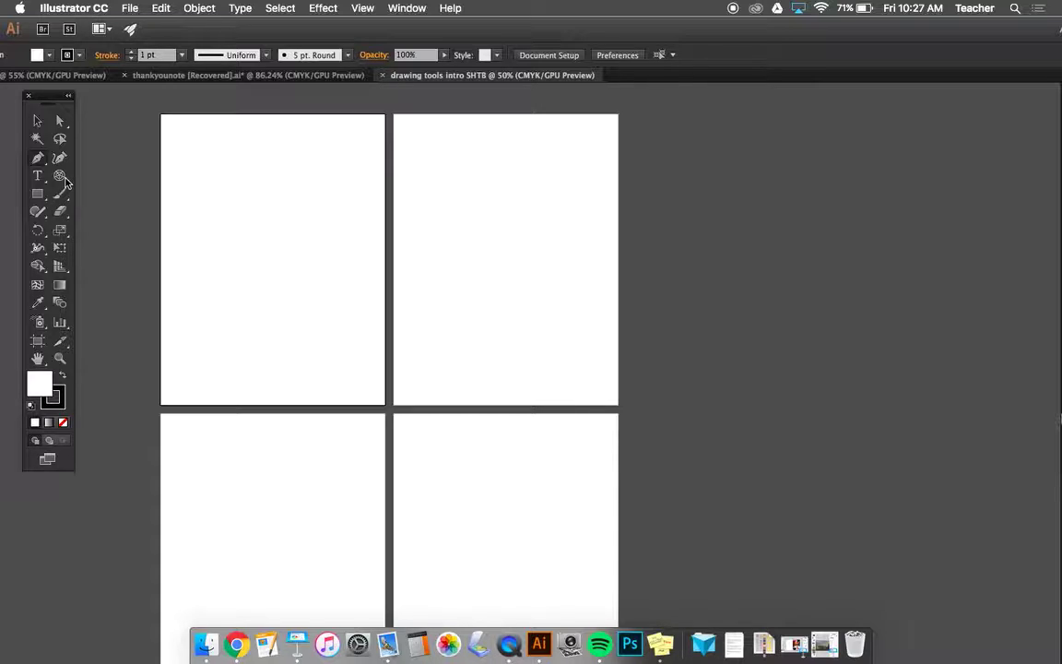
Step: Detach the Line Segment tool group as a floating panel and place it beside the toolbox
left_click(65, 181)
left_click_drag(58, 179, 85, 170)
left_click(58, 180)
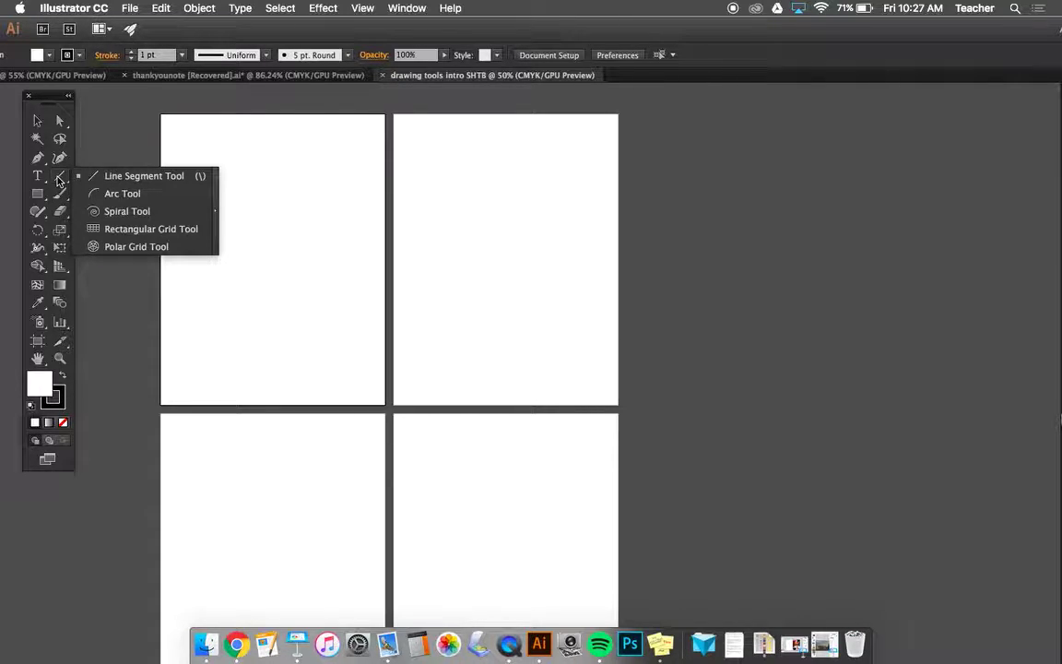
left_click(218, 204)
left_click_drag(101, 192, 117, 105)
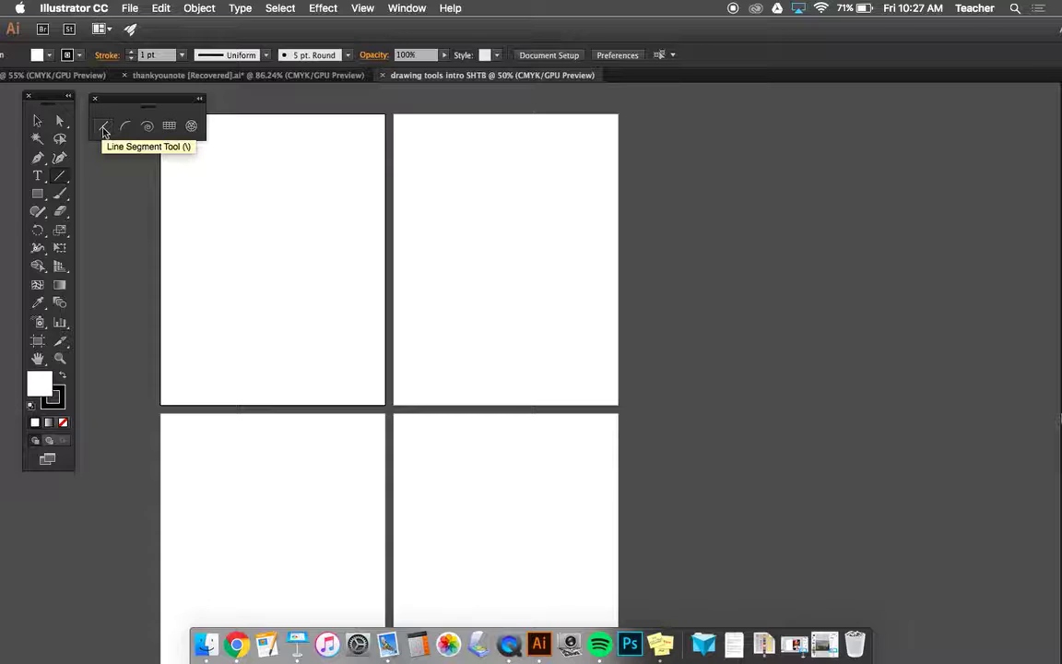
left_click(39, 177)
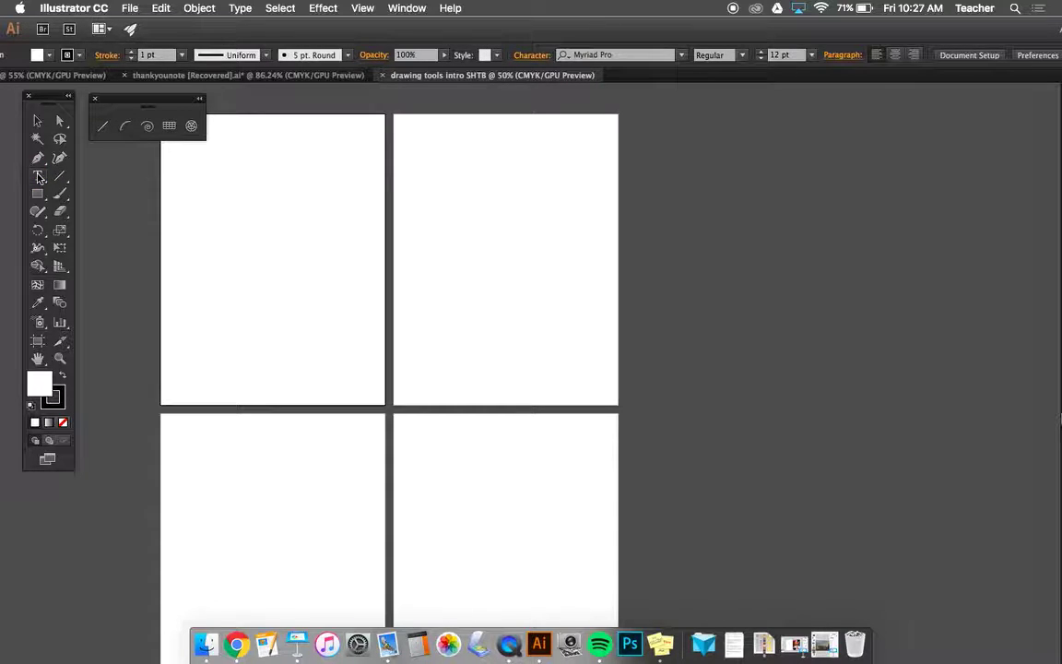
left_click(197, 191)
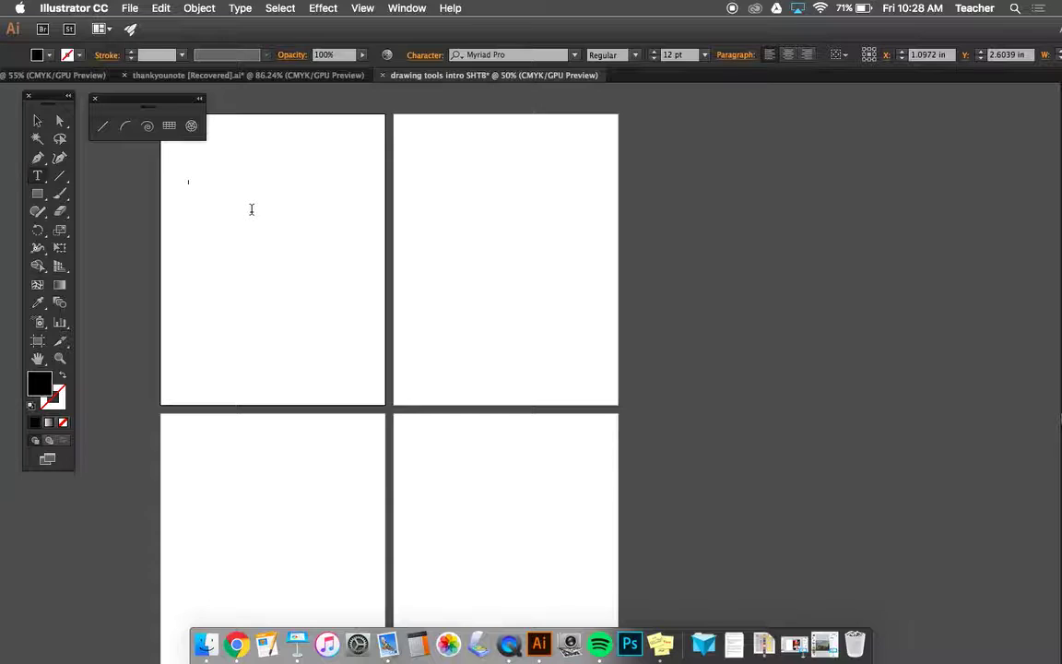
type("laskdjfhasdjkfasdjf;lkj")
left_click_drag(229, 182, 184, 181)
key("BackSpace")
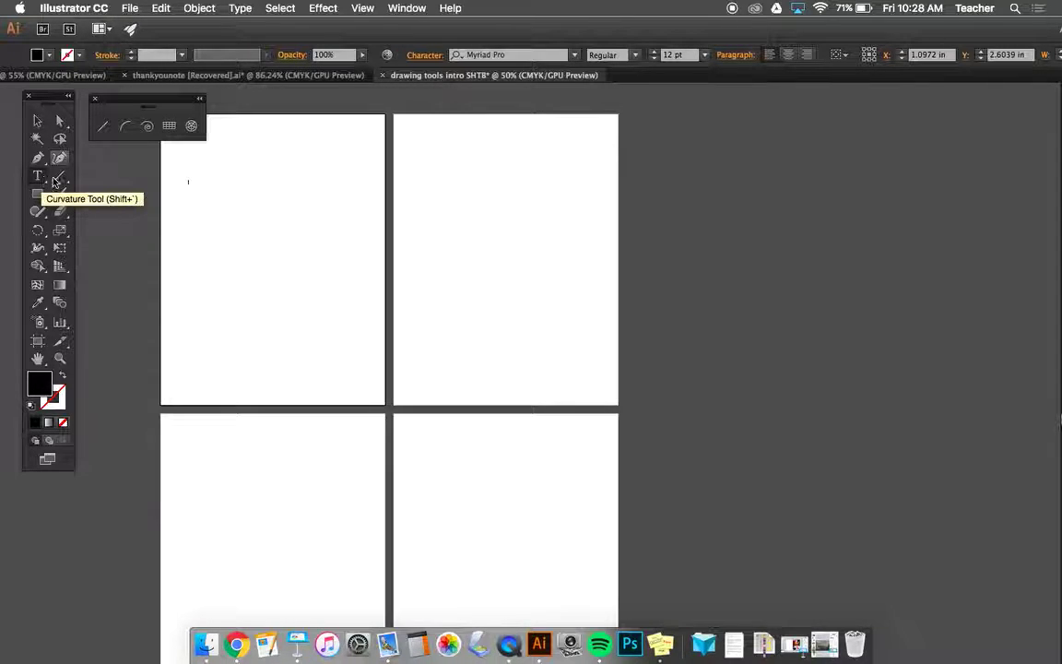
Step: Draw three freehand line segments without stroke on the first artboard, about 2.6 in, 4.9 in and 3.6 in wide
left_click(60, 178)
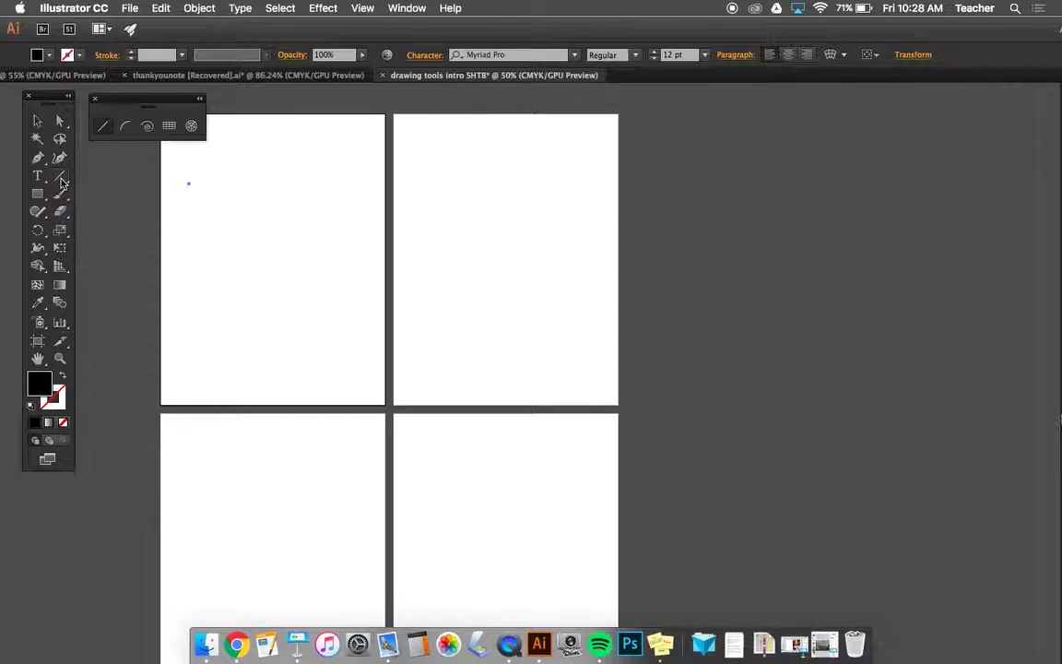
left_click(104, 131)
left_click(194, 153)
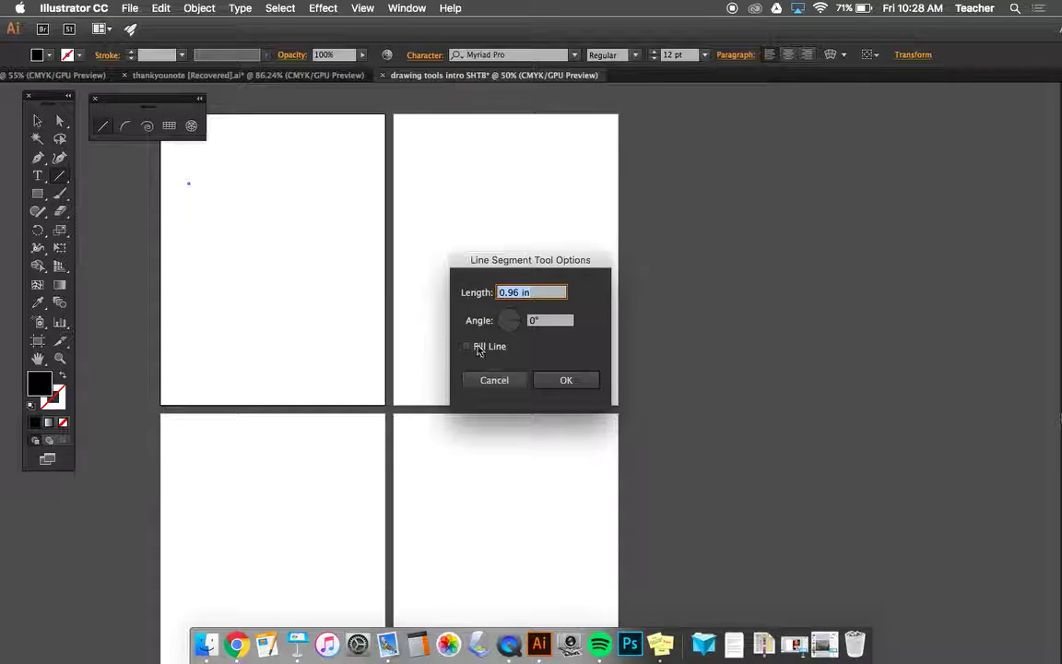
left_click(494, 379)
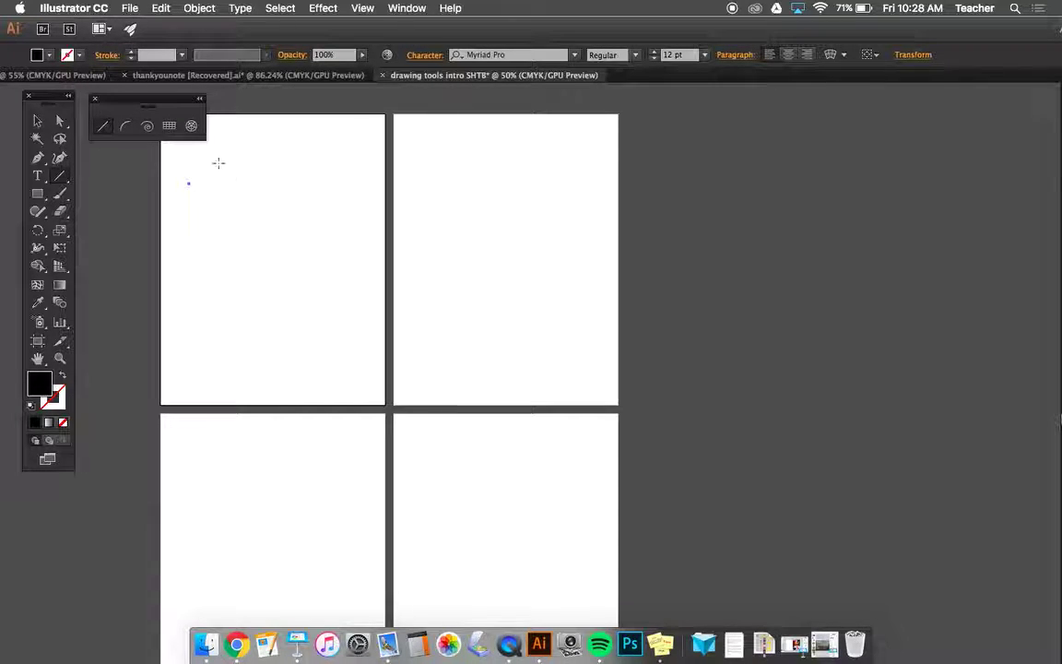
left_click_drag(204, 159, 274, 176)
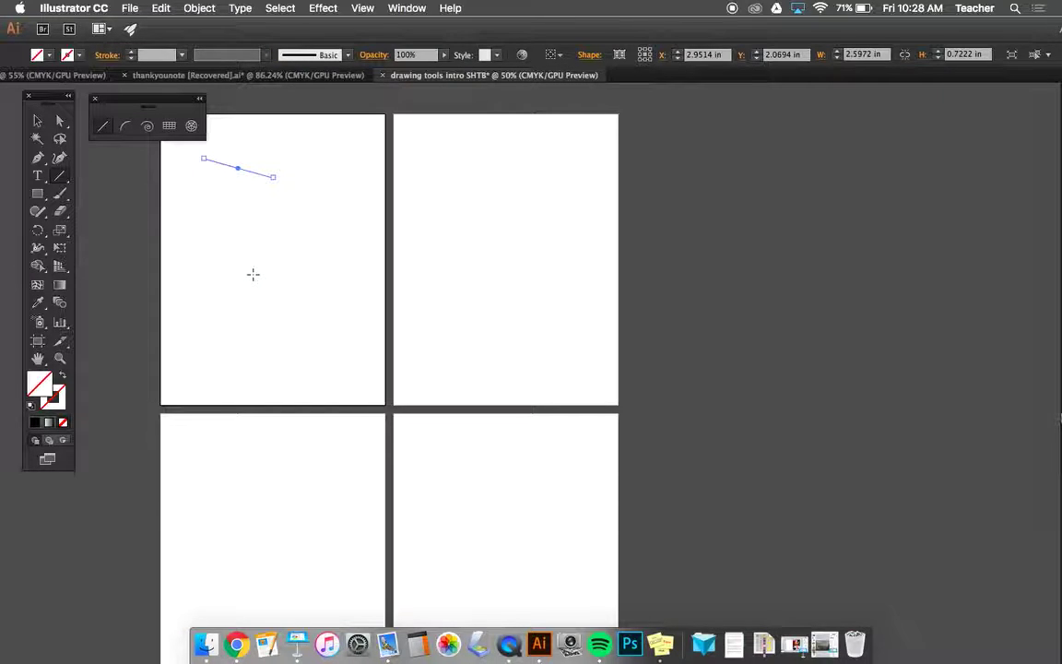
left_click_drag(214, 263, 344, 148)
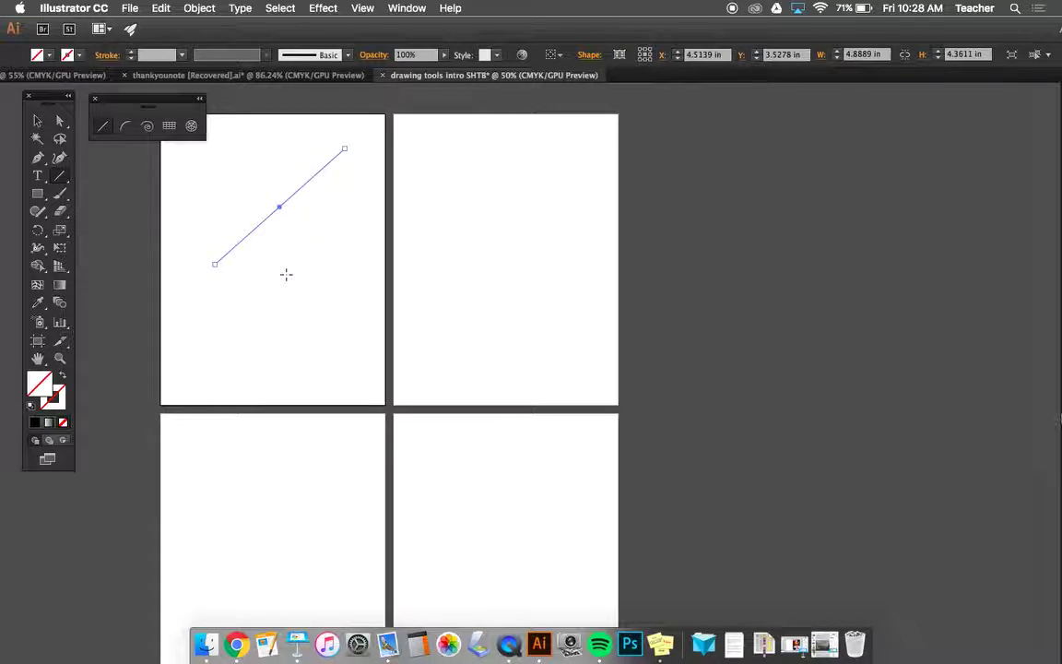
left_click_drag(201, 288, 294, 318)
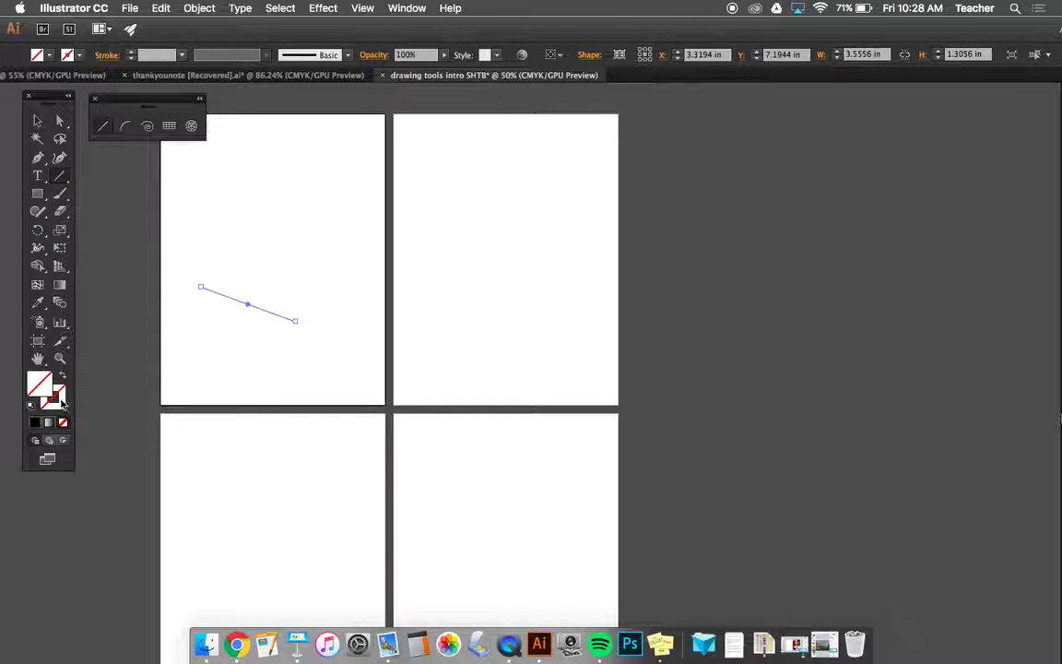
Step: Give the lowest line on the first artboard a black stroke with a weight of 6 pt
left_click(59, 399)
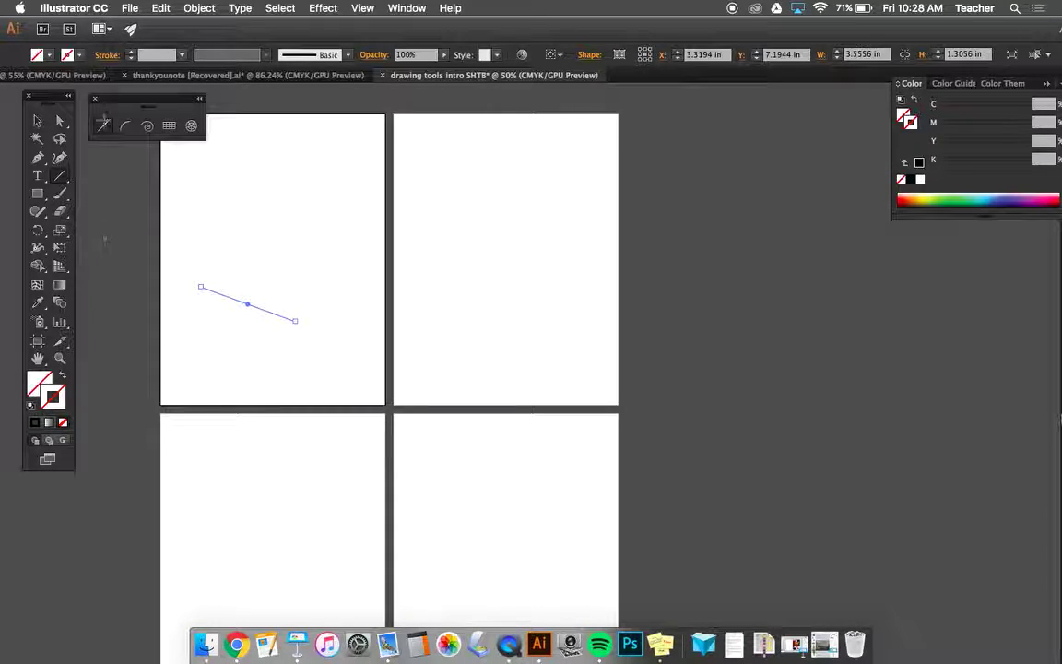
left_click(130, 53)
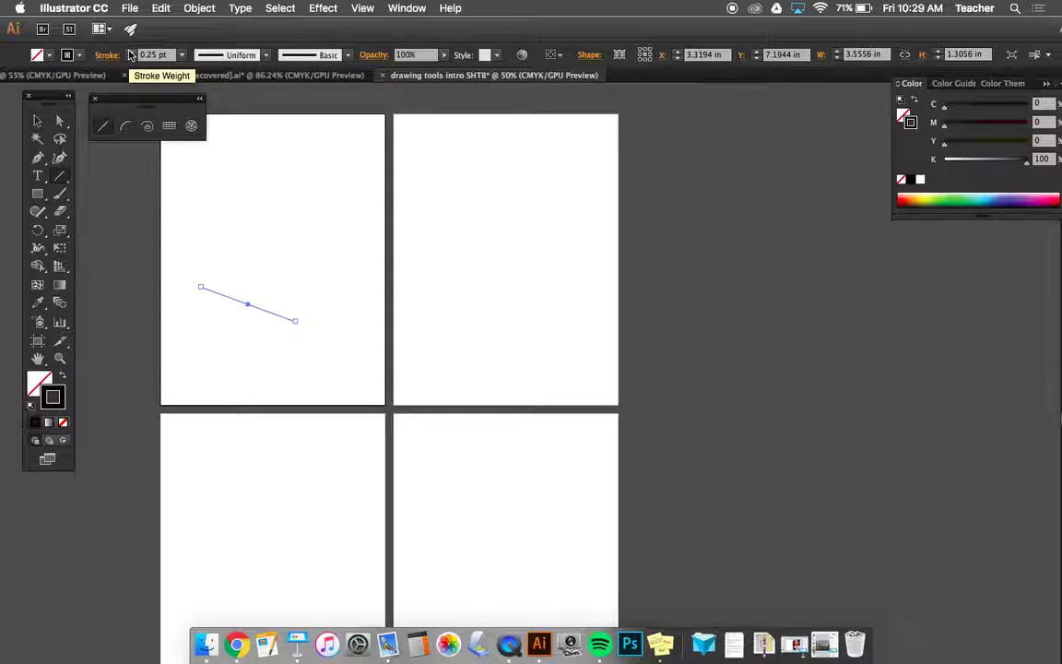
left_click(130, 53)
left_click(130, 54)
left_click(130, 54)
left_click(130, 54)
left_click(131, 55)
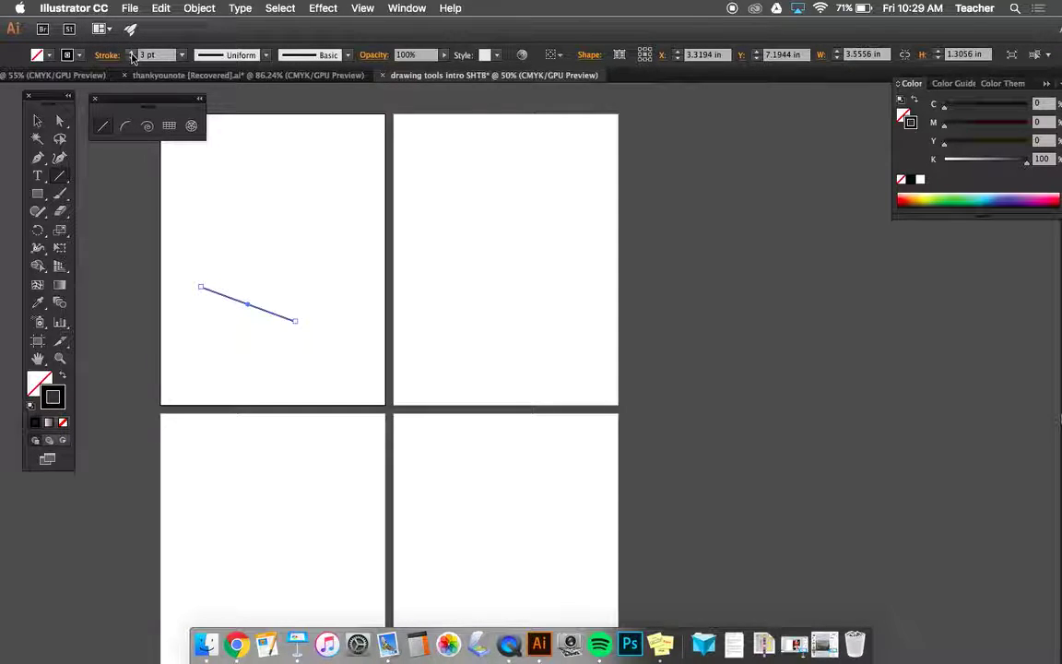
left_click(131, 59)
left_click(131, 59)
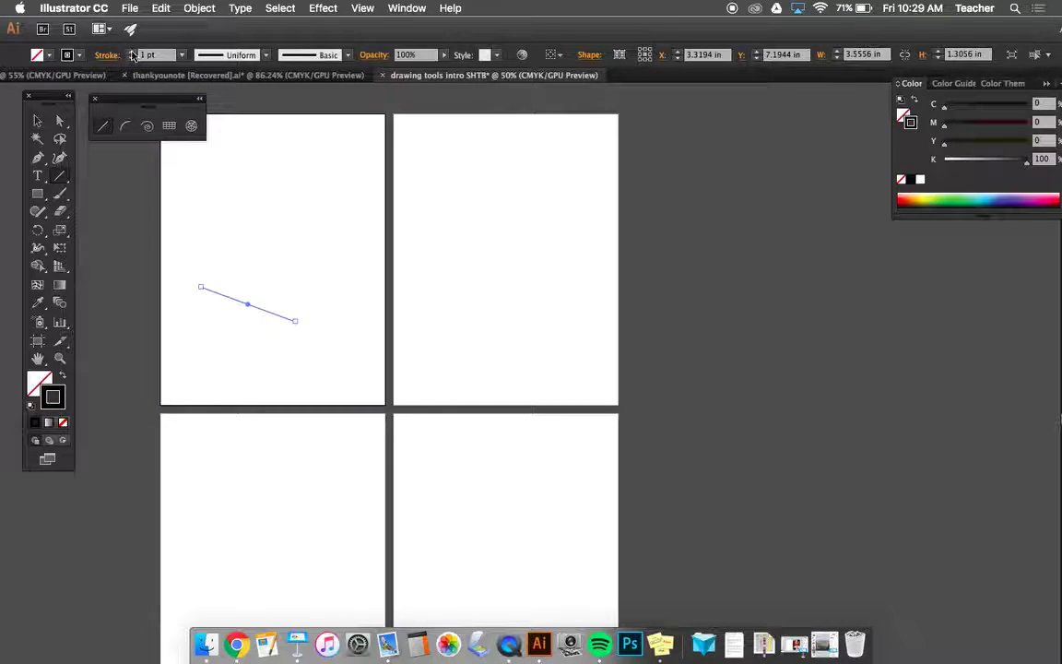
left_click(132, 52)
left_click(132, 53)
left_click(131, 52)
left_click(131, 52)
left_click(132, 52)
left_click(132, 53)
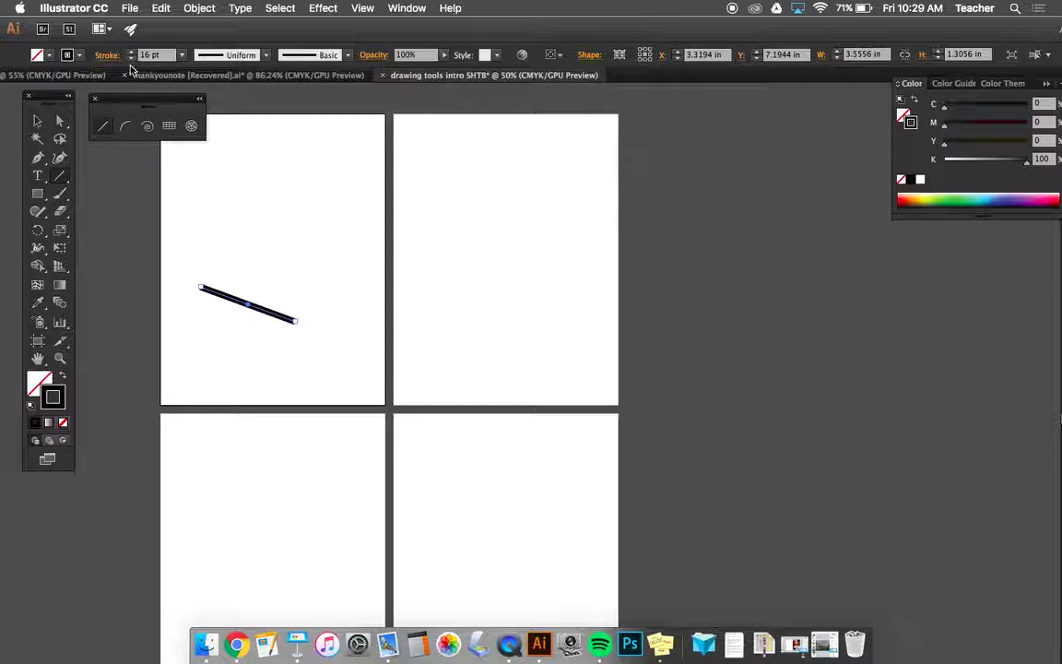
left_click(131, 58)
left_click(131, 58)
left_click(131, 58)
left_click(131, 58)
left_click(131, 58)
left_click(131, 58)
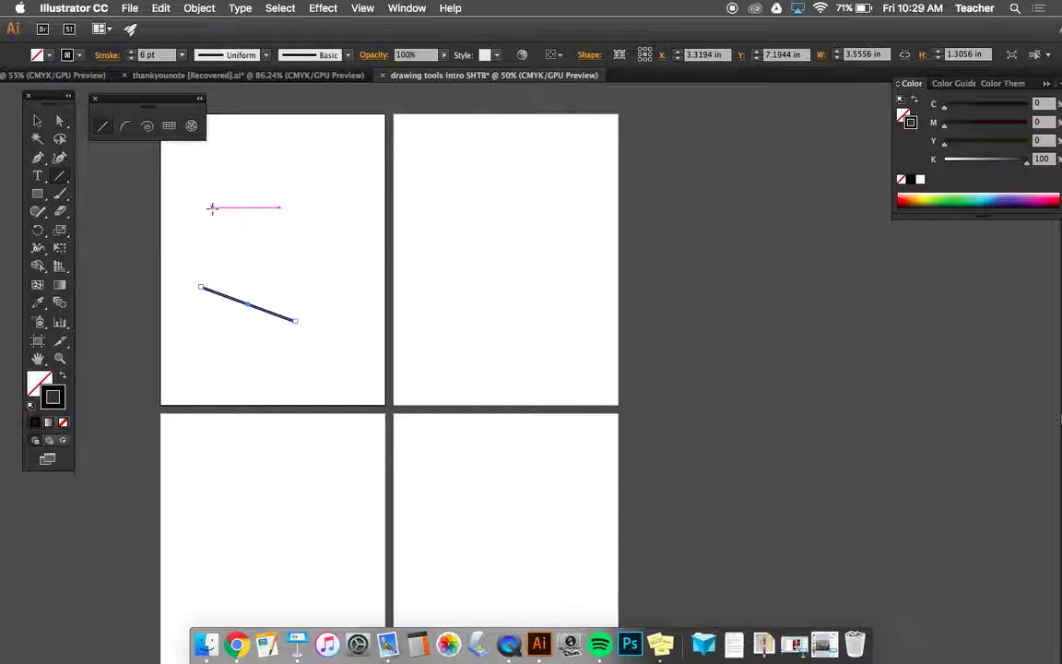
Step: Draw three 6 pt lines freehand on the first artboard, plus one defined as 3.99 in long at 192.88°
left_click_drag(203, 200, 276, 201)
left_click_drag(255, 138, 330, 172)
left_click_drag(329, 220, 228, 243)
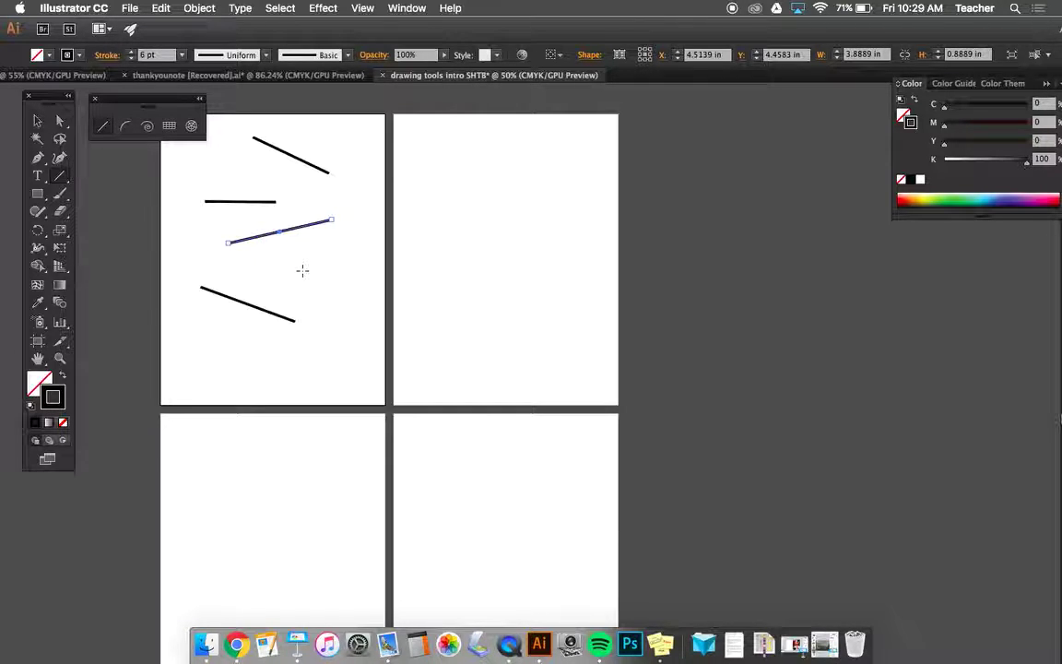
left_click(303, 271)
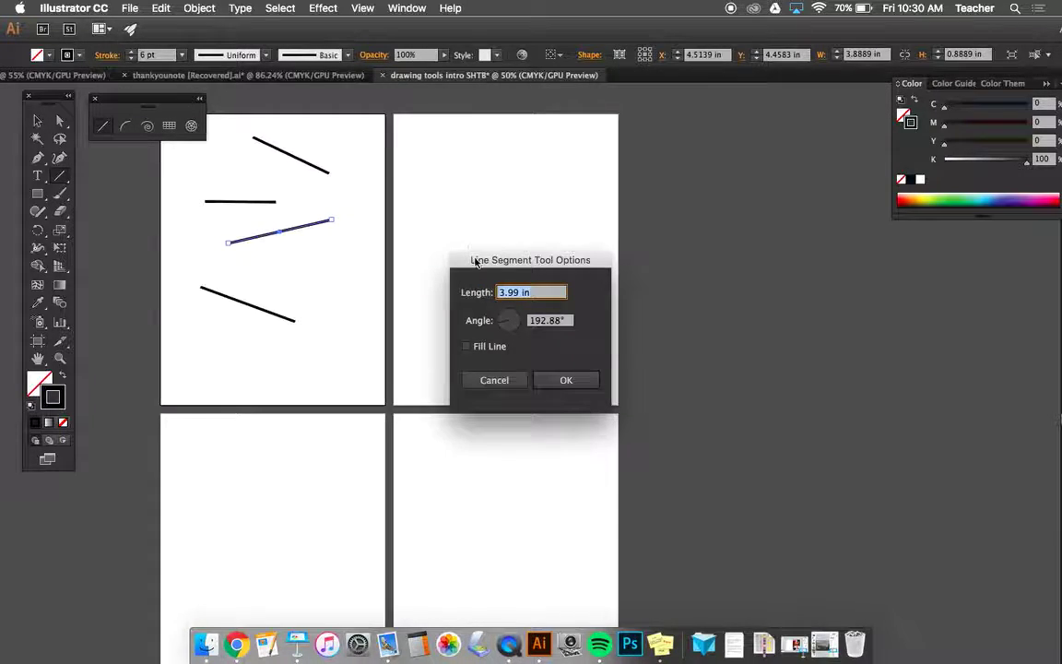
left_click(551, 382)
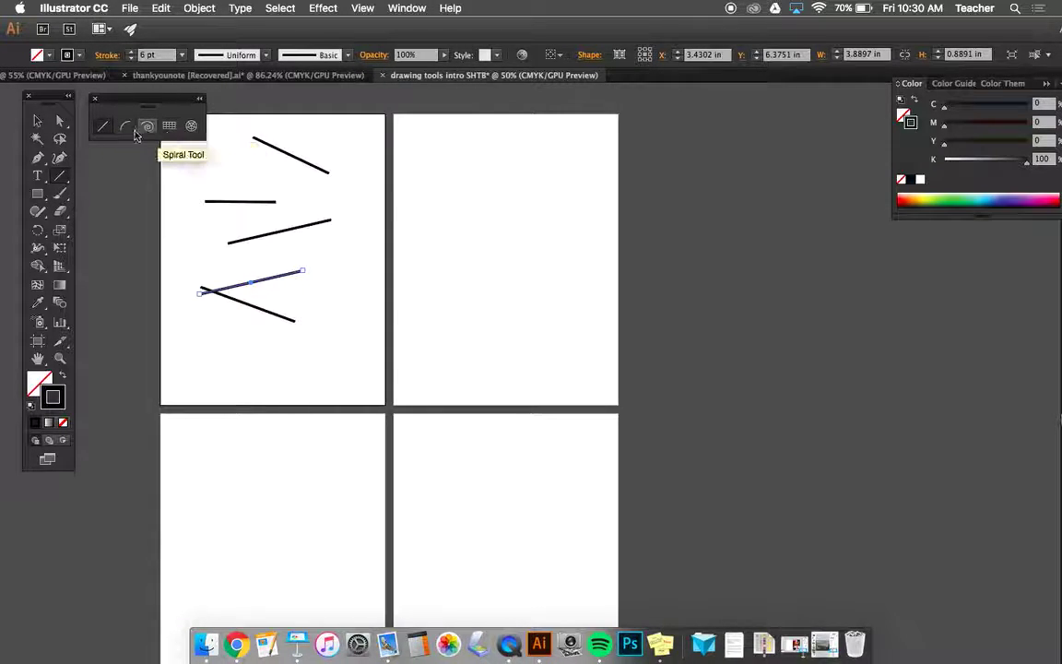
Step: Draw several more horizontal, vertical and diagonal 6 pt lines in the upper half of the first artboard
mouse_move(195, 147)
left_mouse_down()
mouse_move(197, 183)
mouse_move(281, 182)
left_mouse_up()
mouse_move(253, 139)
left_mouse_down()
mouse_move(228, 136)
mouse_move(303, 178)
left_mouse_up()
left_click_drag(346, 208, 291, 249)
left_click_drag(247, 217, 378, 254)
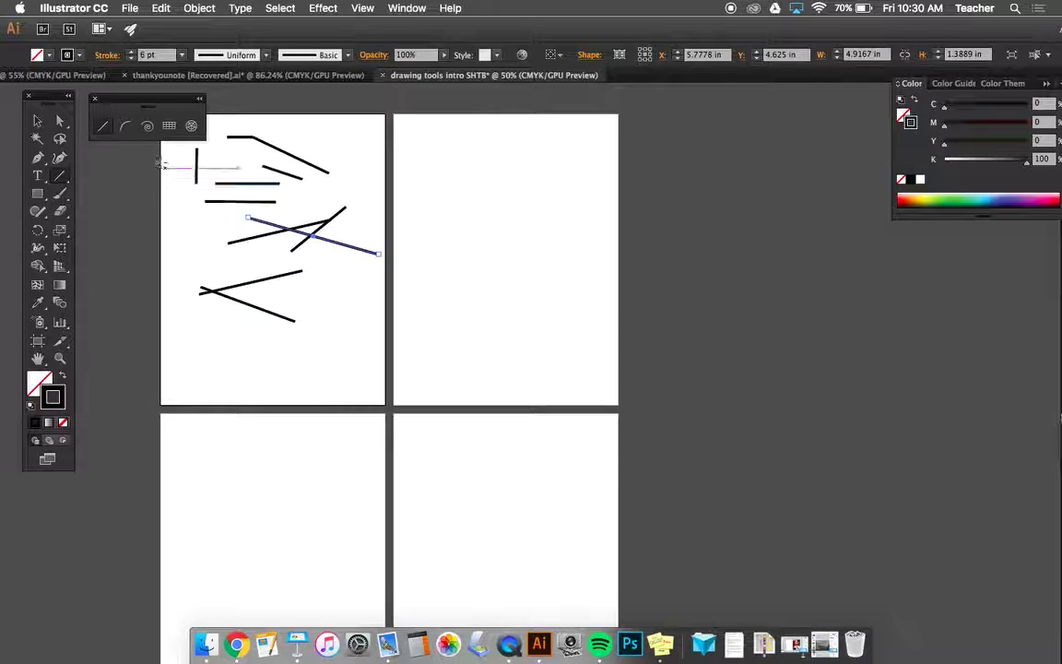
Step: Draw a shallow arc about 4.8 in wide near the first artboard's bottom edge and reshape it into a deep curve by moving its end points
left_click(126, 126)
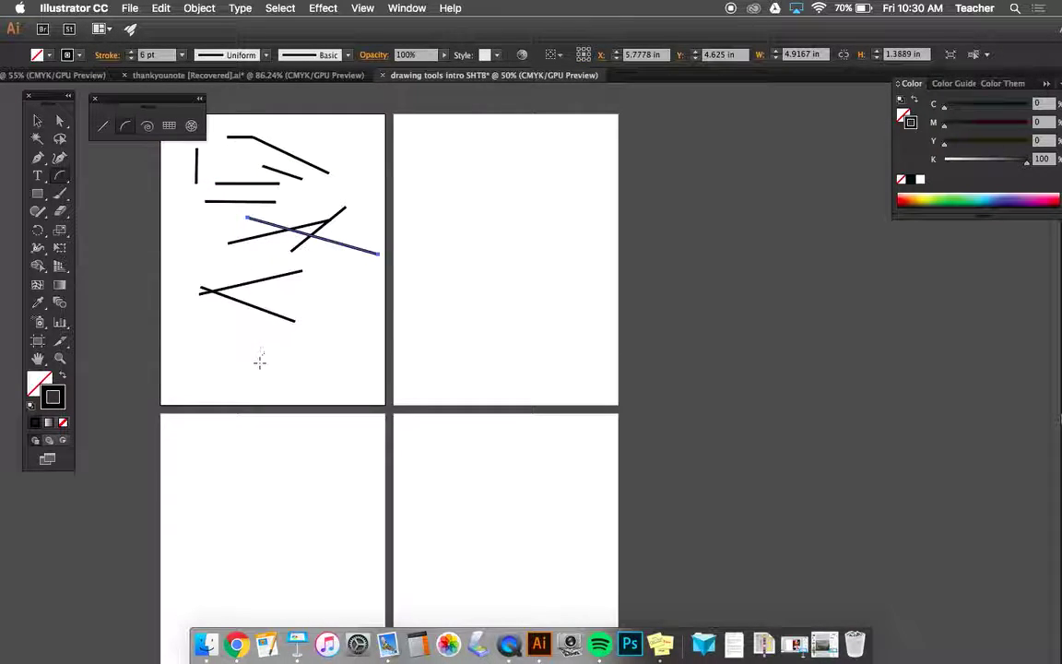
mouse_move(214, 354)
left_mouse_down()
mouse_move(247, 383)
mouse_move(272, 373)
mouse_move(160, 373)
mouse_move(149, 346)
mouse_move(164, 316)
mouse_move(208, 300)
mouse_move(221, 320)
mouse_move(218, 362)
mouse_move(271, 370)
mouse_move(211, 361)
mouse_move(285, 363)
mouse_move(315, 347)
mouse_move(387, 359)
mouse_move(328, 306)
mouse_move(307, 268)
mouse_move(353, 279)
mouse_move(313, 344)
mouse_move(275, 335)
mouse_move(269, 300)
mouse_move(293, 287)
mouse_move(311, 373)
mouse_move(342, 358)
left_mouse_up()
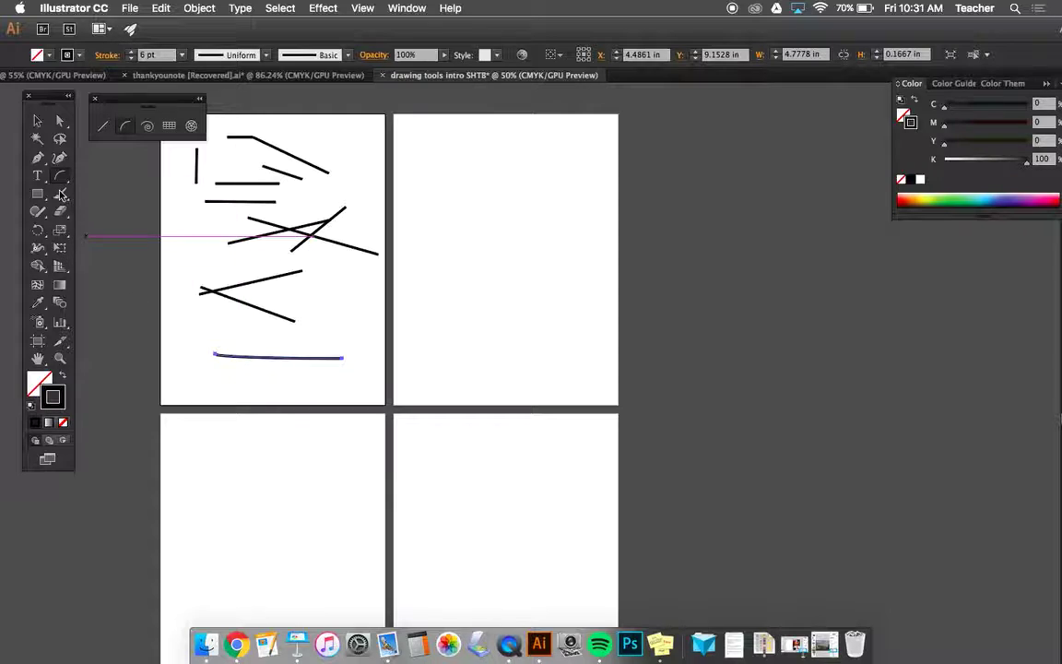
left_click(61, 121)
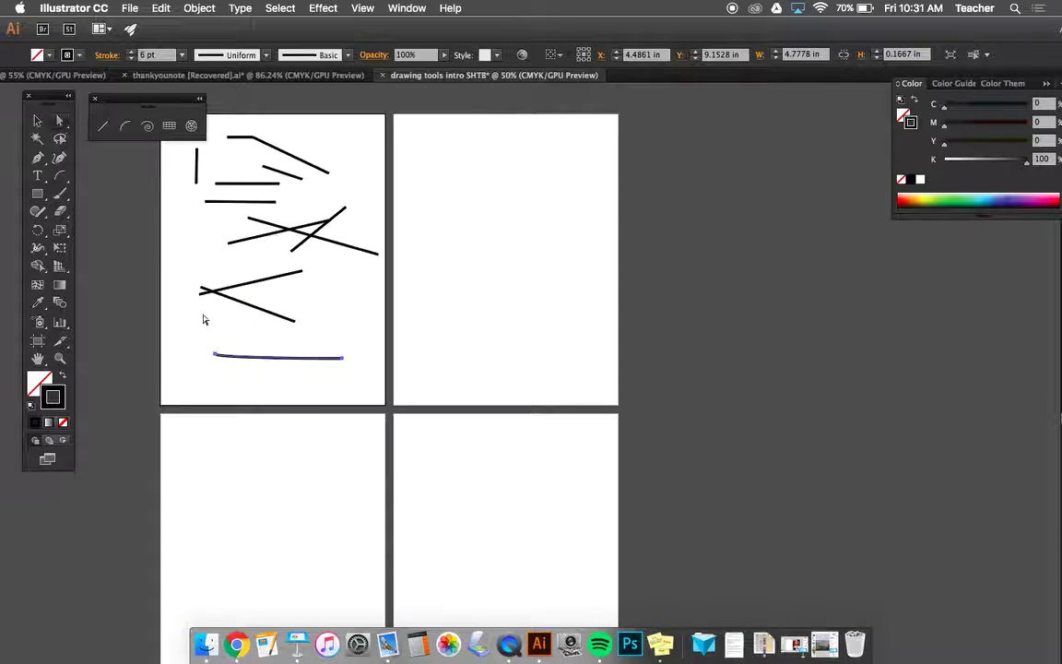
left_click(190, 316)
left_click_drag(220, 360, 331, 320)
left_click_drag(338, 360, 367, 363)
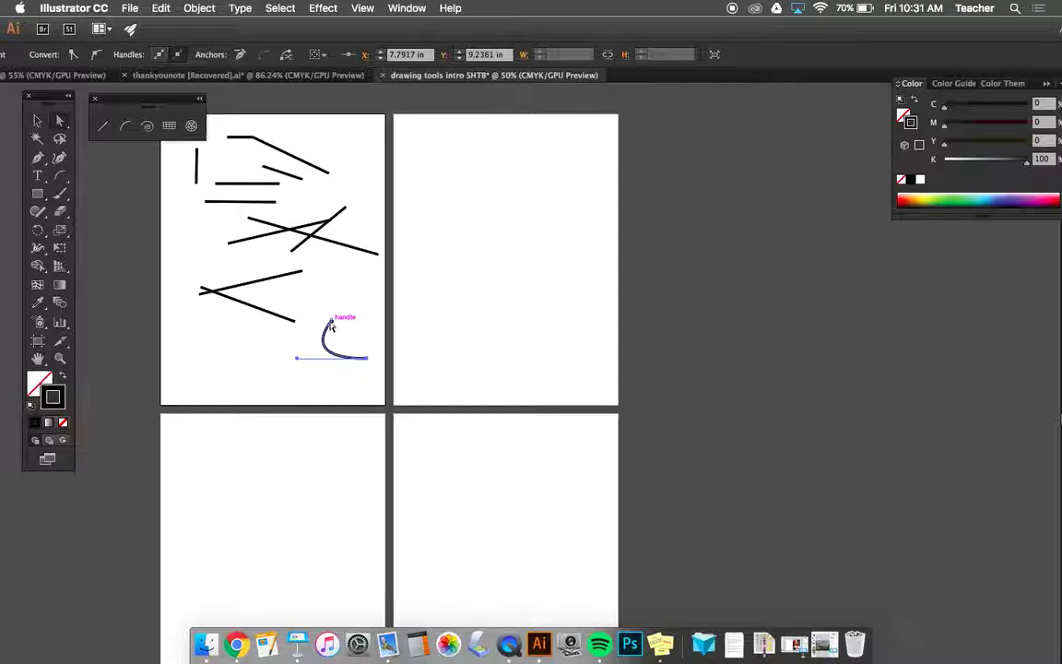
mouse_move(332, 324)
left_mouse_down()
mouse_move(355, 311)
mouse_move(367, 333)
mouse_move(343, 308)
left_mouse_up()
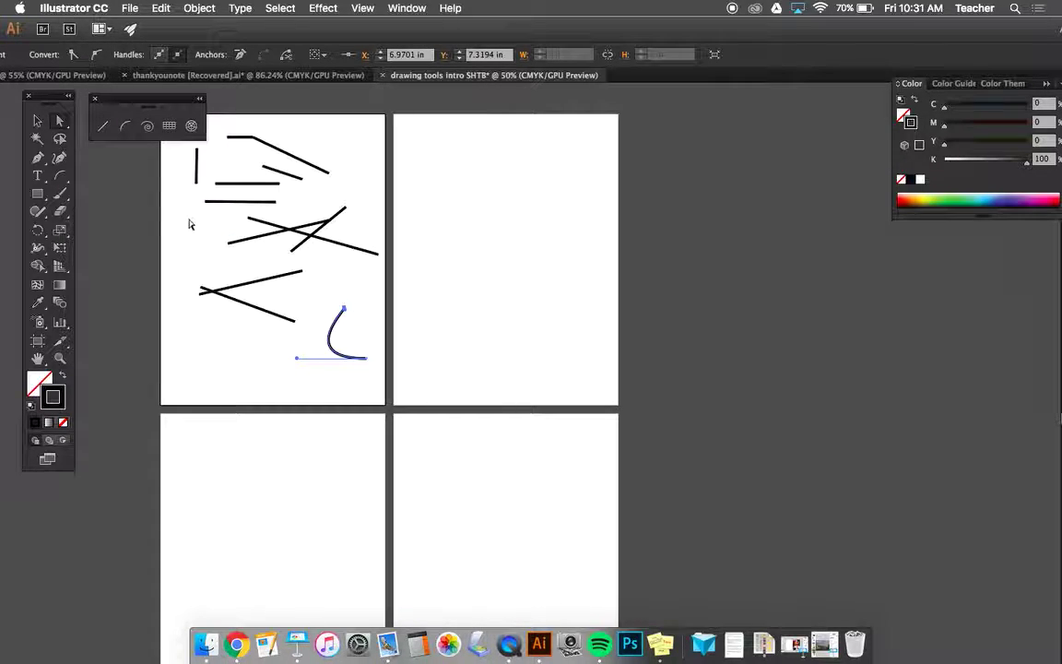
Step: Draw two nested arcs about 1.7 in and 2.3 in wide in the first artboard's lower-left area and extend the lower arc's right end
left_click(127, 126)
mouse_move(182, 348)
left_mouse_down()
mouse_move(197, 378)
mouse_move(238, 376)
mouse_move(228, 378)
left_mouse_up()
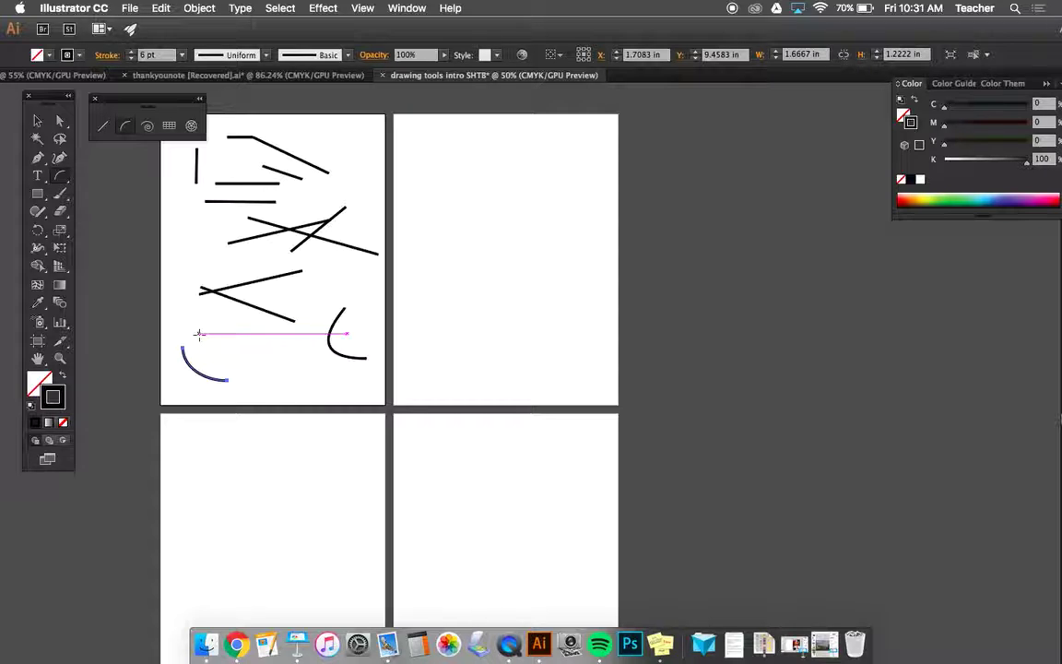
left_click_drag(197, 335, 258, 364)
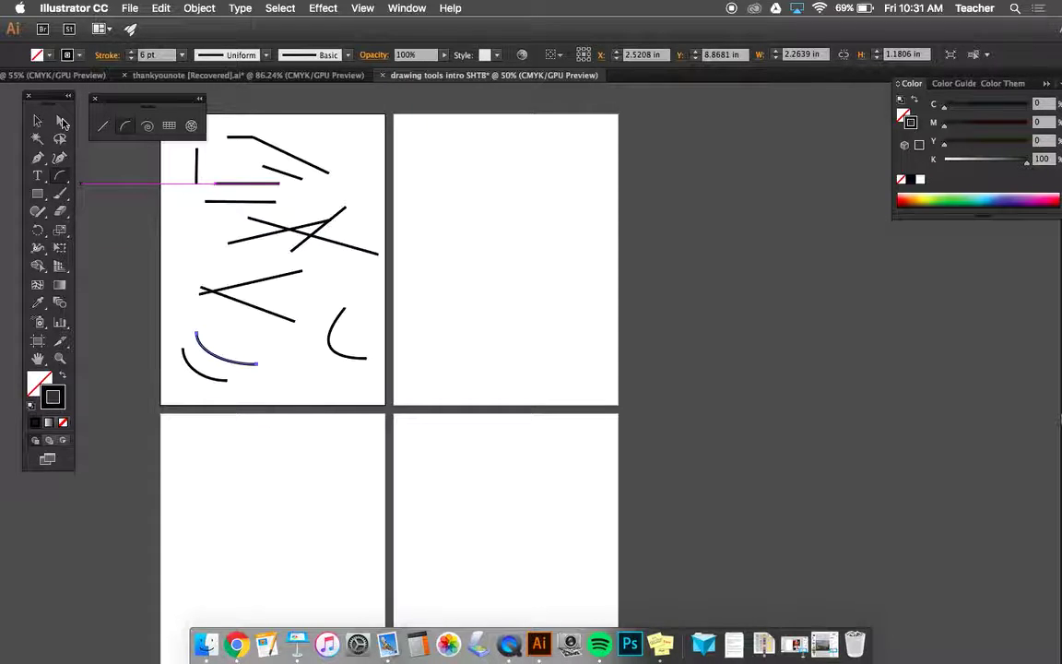
left_click(228, 380)
left_click_drag(226, 386, 251, 385)
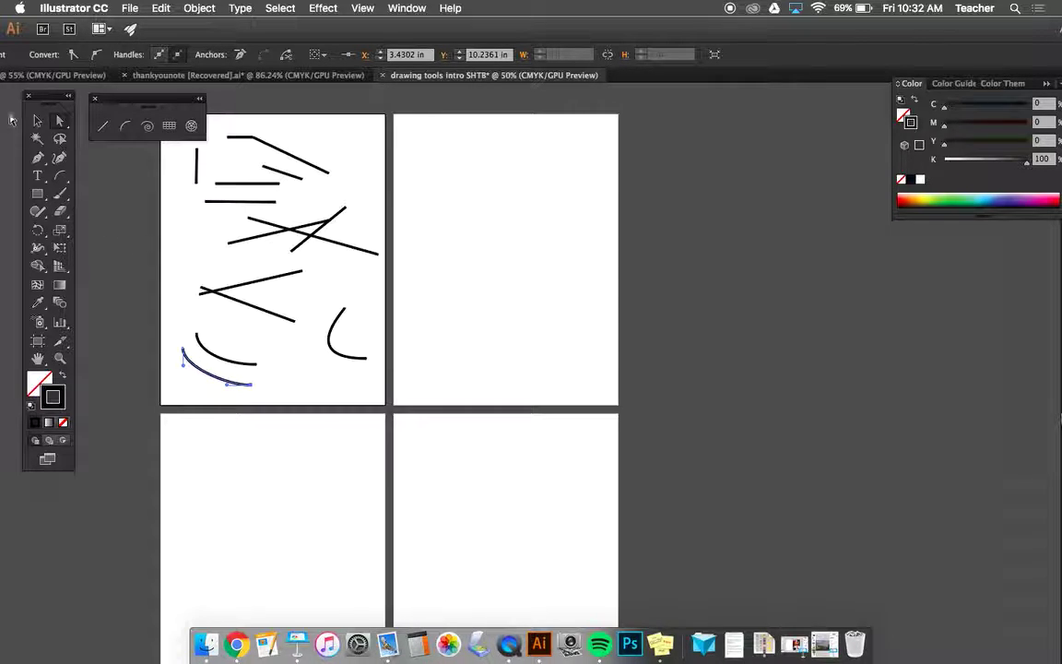
Step: Connect the two nested arcs at both ends with short line segments, forming a closed curved band
left_click(103, 125)
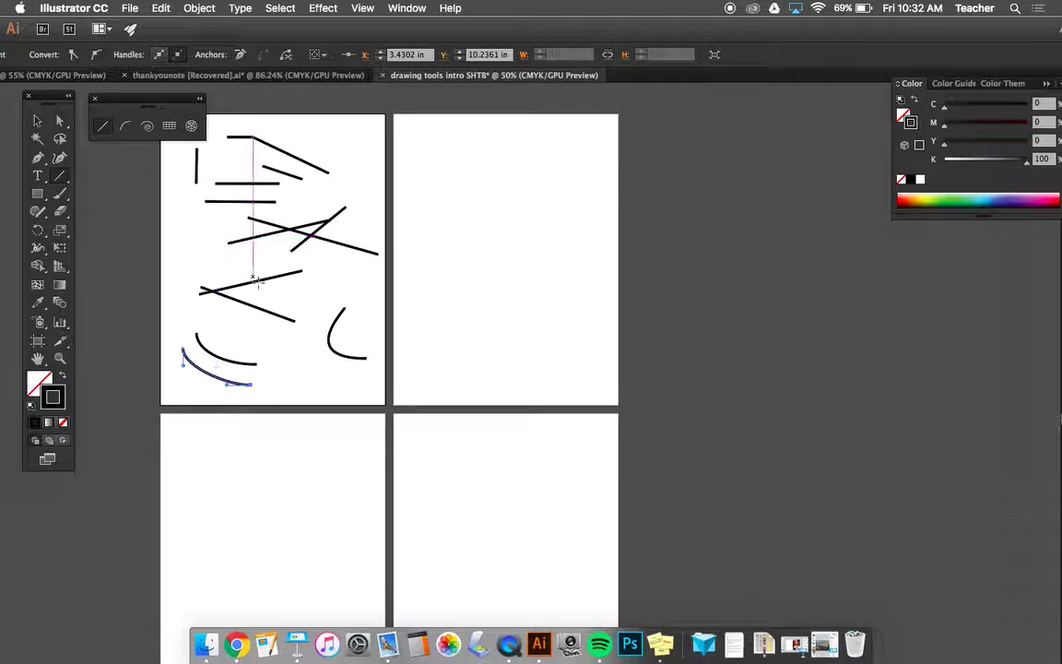
left_click(257, 363)
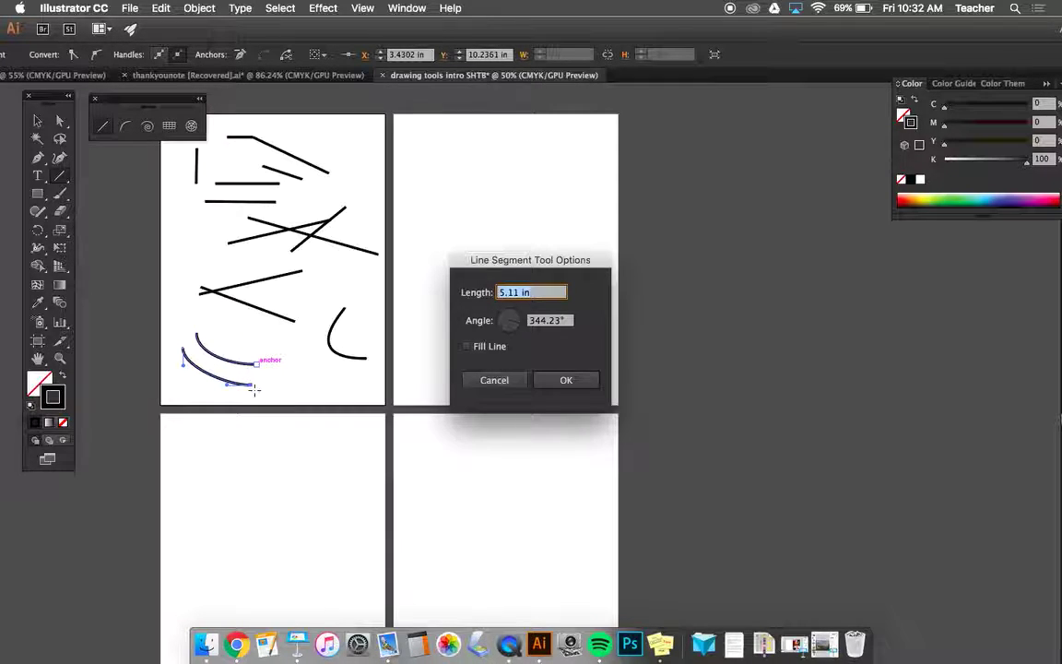
left_click(495, 381)
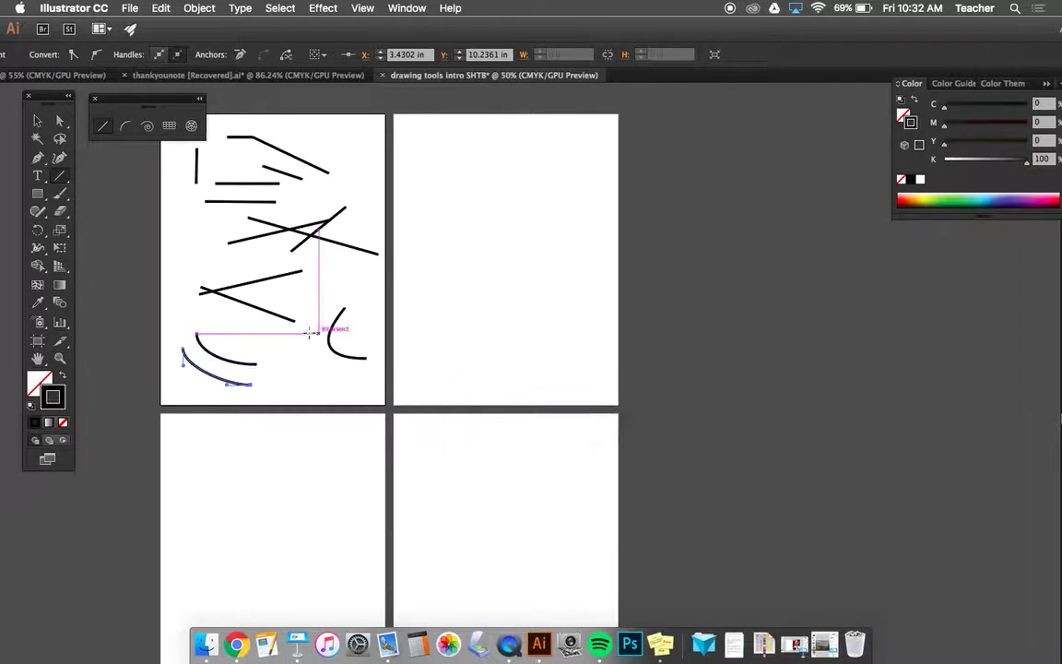
left_click_drag(257, 366, 254, 383)
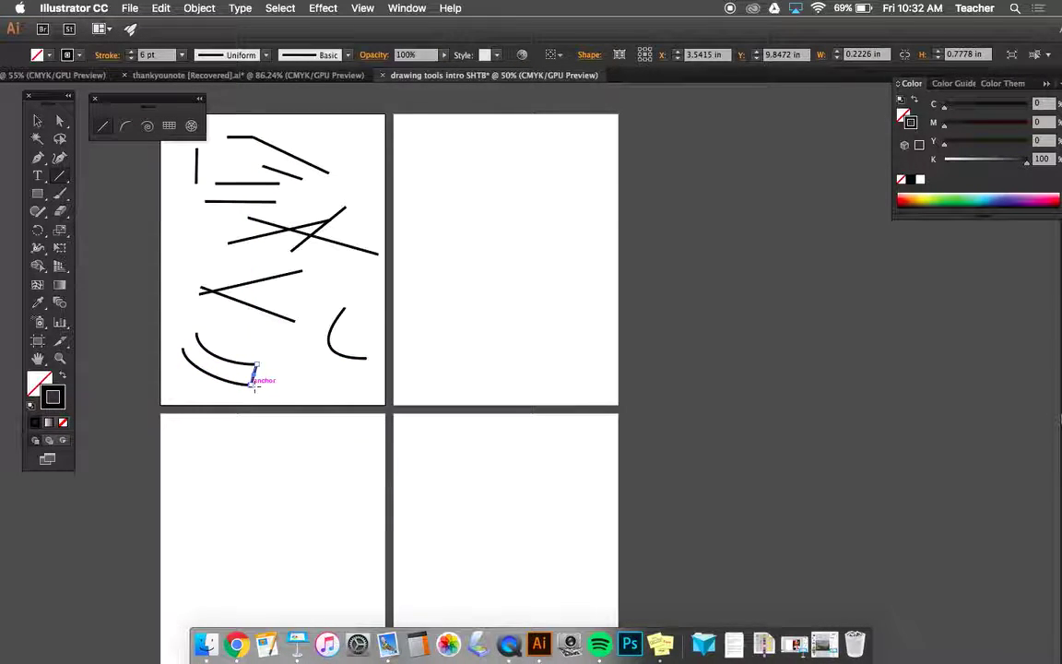
left_click_drag(196, 334, 184, 348)
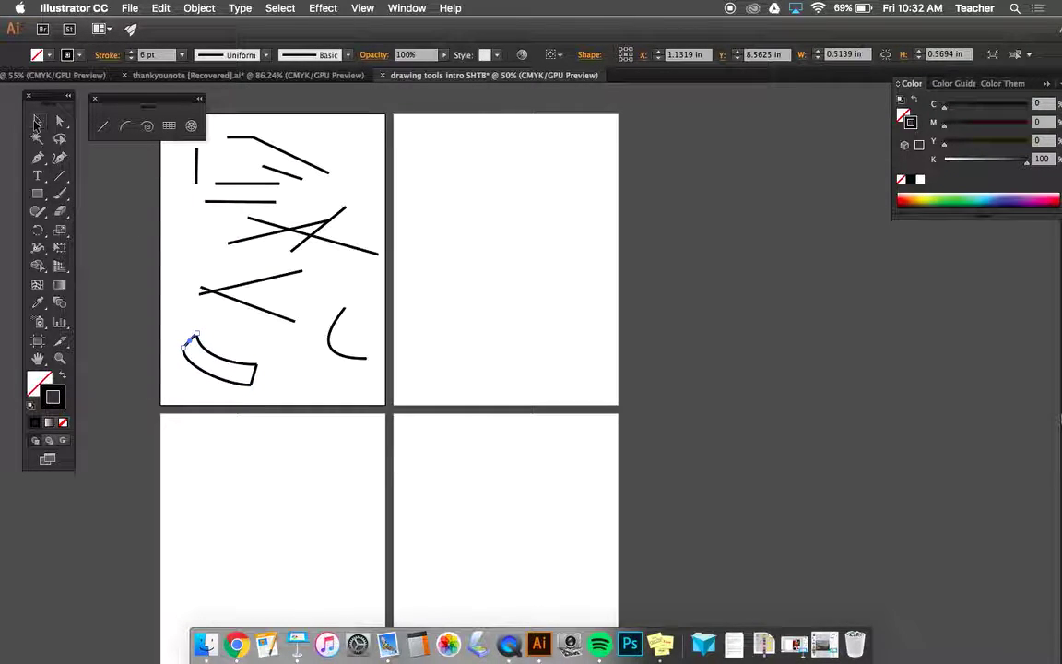
left_click(210, 304)
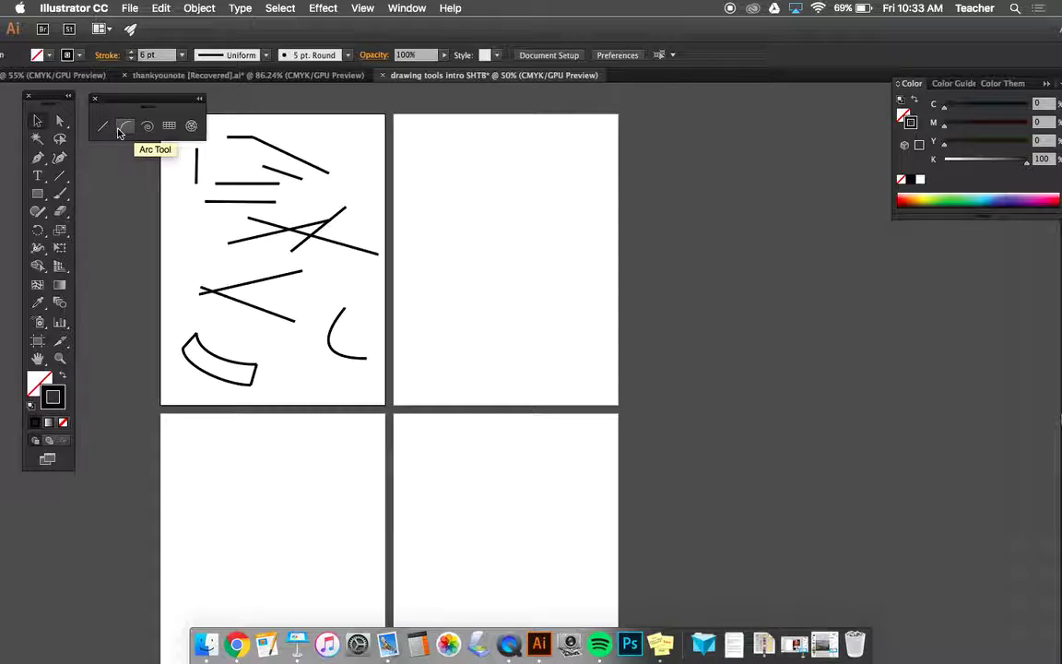
Step: Set the stroke weights of the lower rising line to 0.75 pt, the upper rising line to 3 pt and the lower horizontal line to 2 pt
left_click(218, 288)
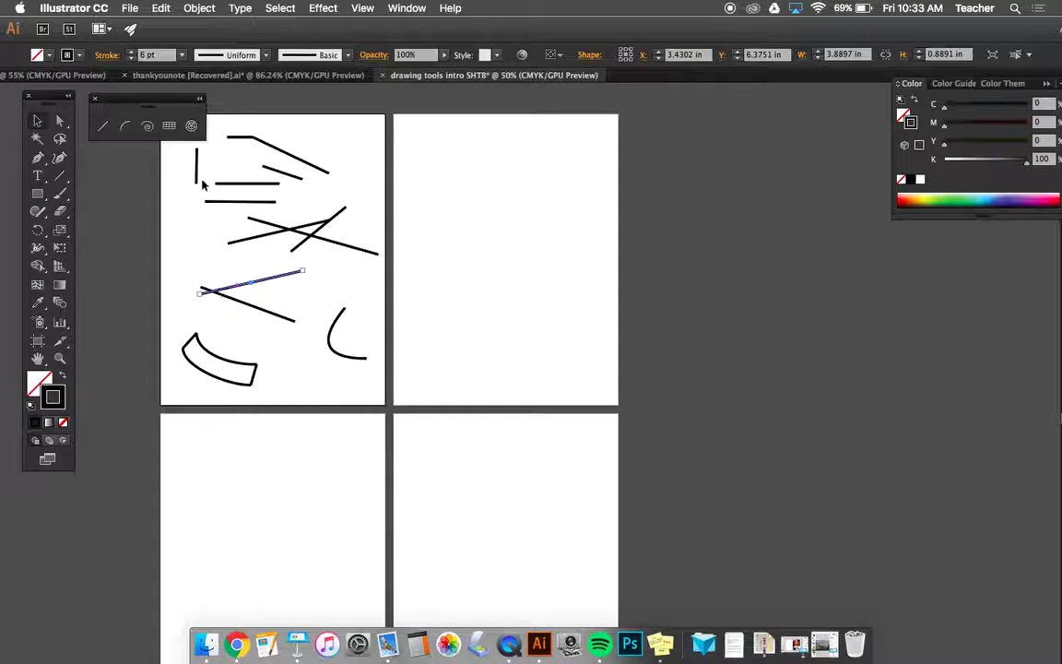
left_click(183, 59)
left_click(204, 104)
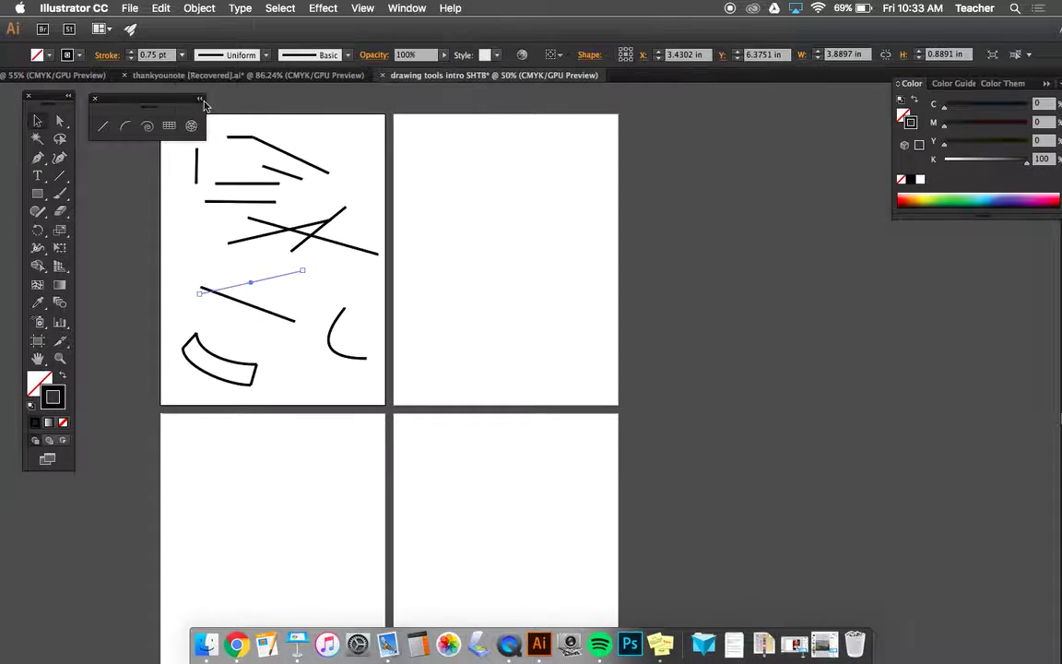
left_click(267, 231)
left_click(181, 56)
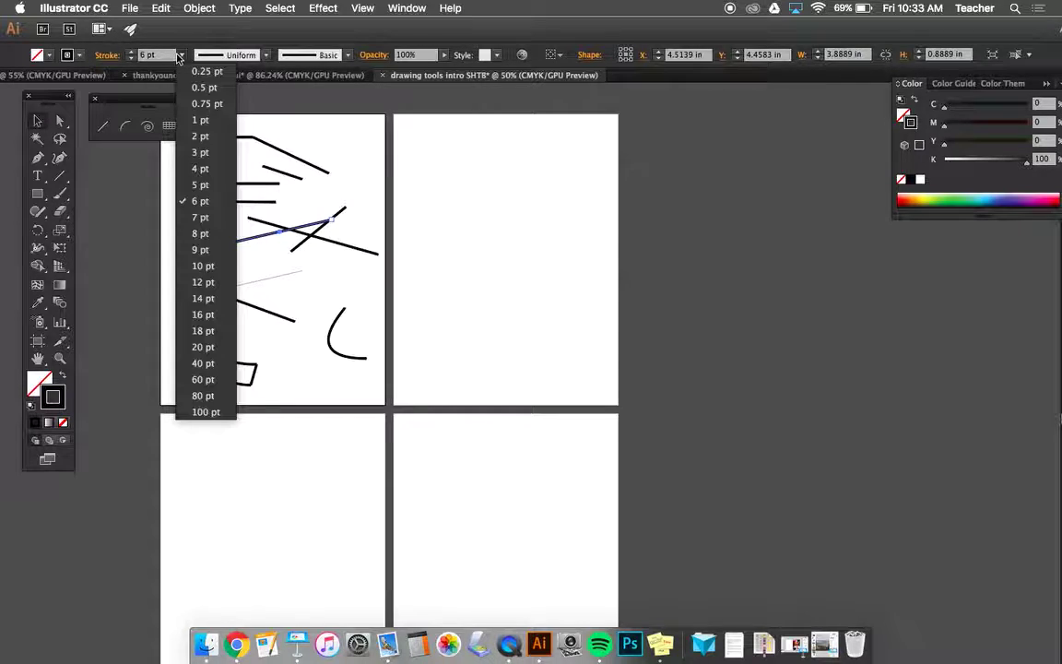
left_click(201, 152)
left_click(247, 201)
left_click(183, 56)
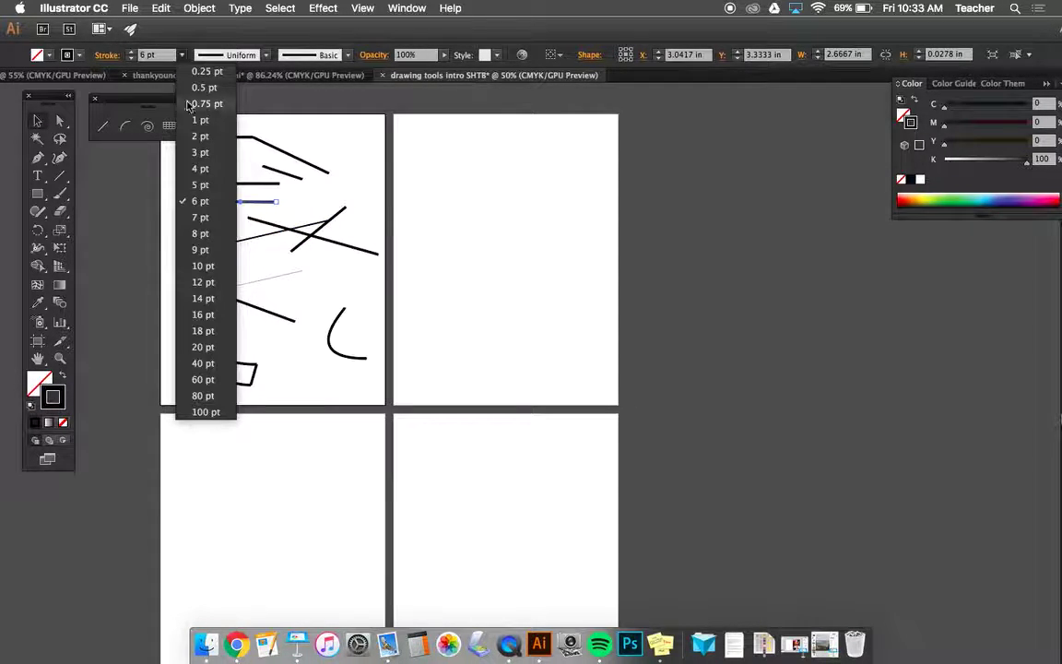
left_click(200, 137)
left_click(402, 241)
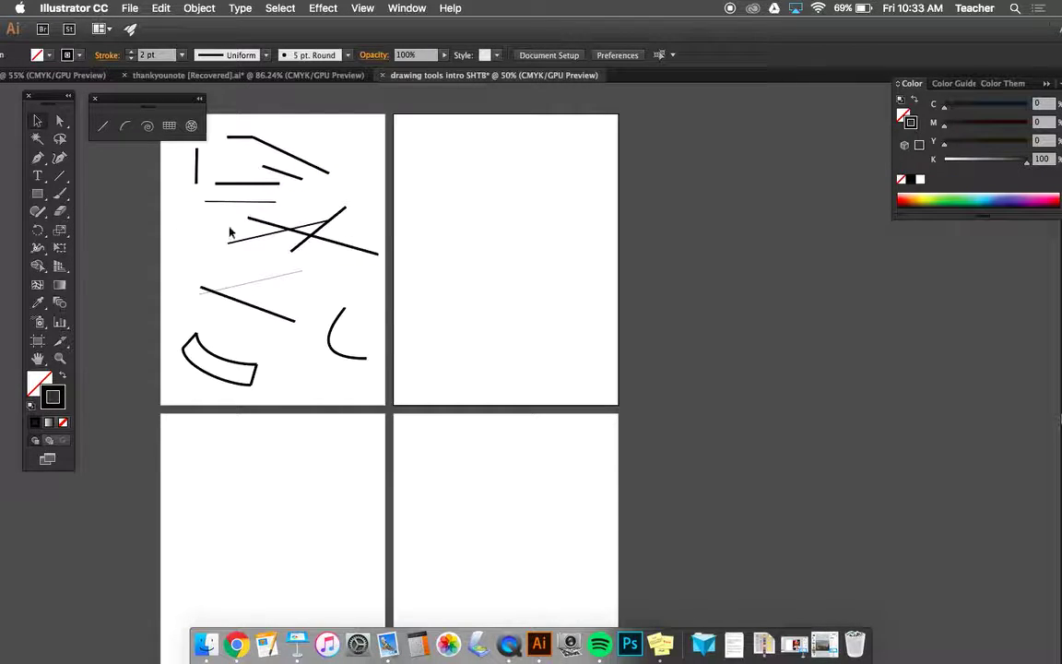
left_click(222, 358)
left_click(285, 307)
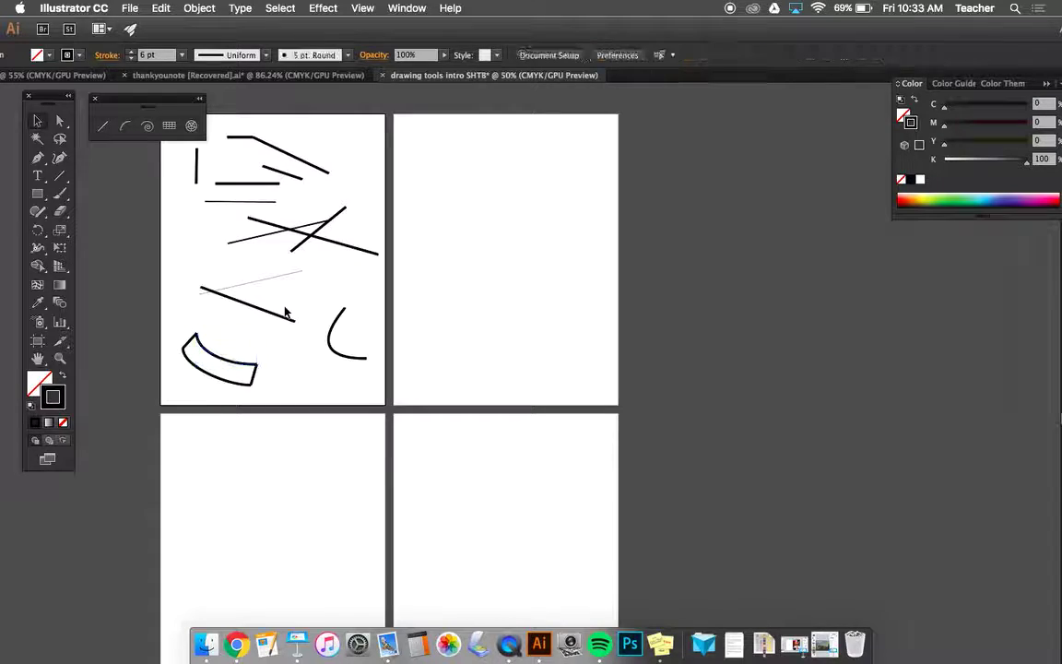
Step: Draw a small spiral about 0.9 in wide on the first artboard and place it between the curved band and the deep arc
left_click(146, 127)
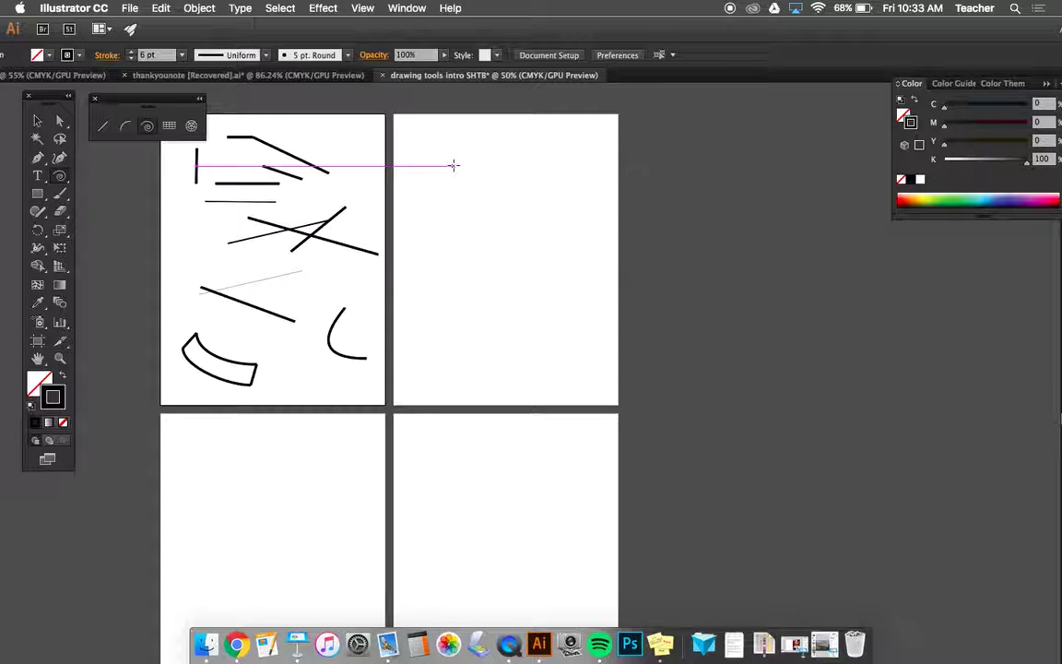
mouse_move(321, 131)
left_mouse_down()
mouse_move(333, 132)
mouse_move(348, 171)
mouse_move(348, 123)
mouse_move(278, 99)
mouse_move(272, 159)
mouse_move(339, 192)
mouse_move(389, 159)
mouse_move(316, 313)
mouse_move(311, 391)
mouse_move(312, 133)
mouse_move(319, 144)
left_mouse_up()
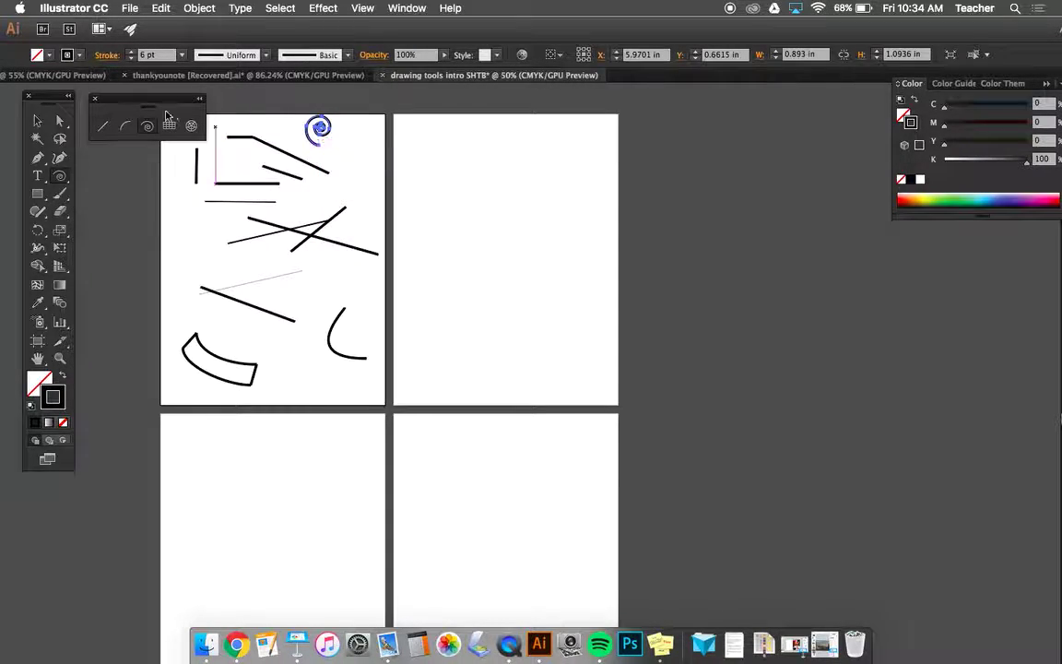
left_click(37, 121)
left_click_drag(318, 129, 279, 353)
Step: Create a spiral on the second artboard with a 6 in radius, 95% decay and 26 segments
left_click(148, 125)
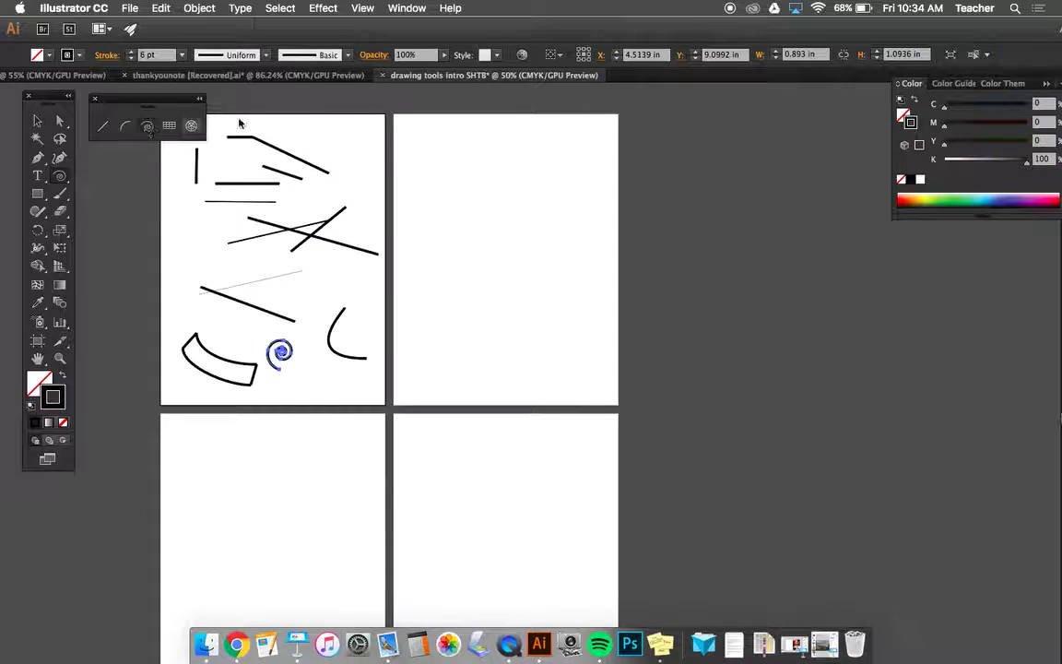
left_click(518, 165)
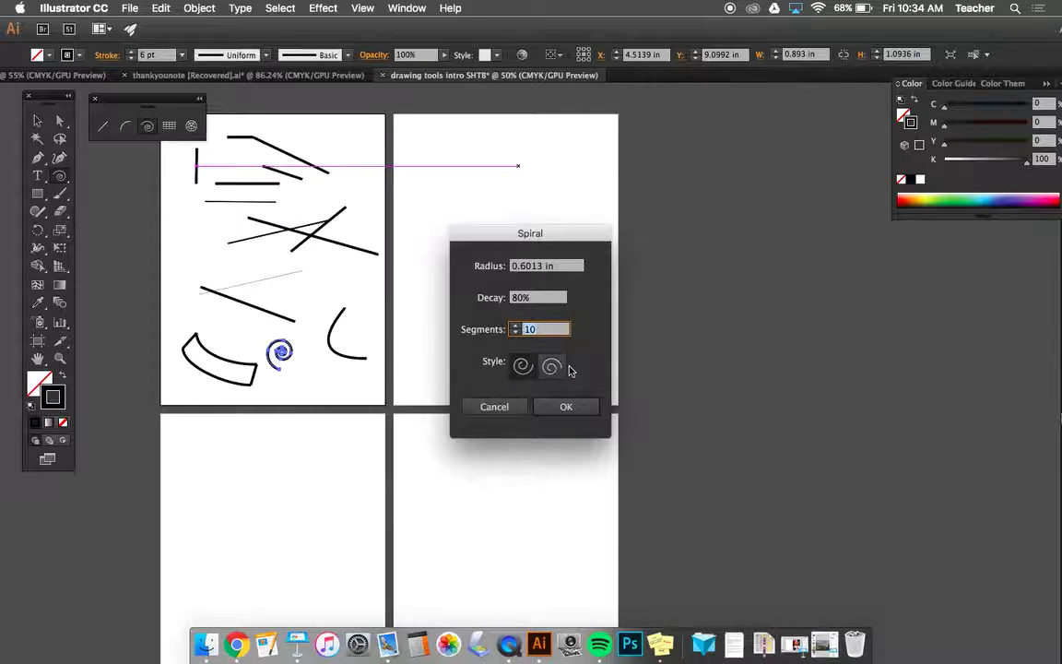
left_click(544, 298)
left_click(561, 266)
type("6")
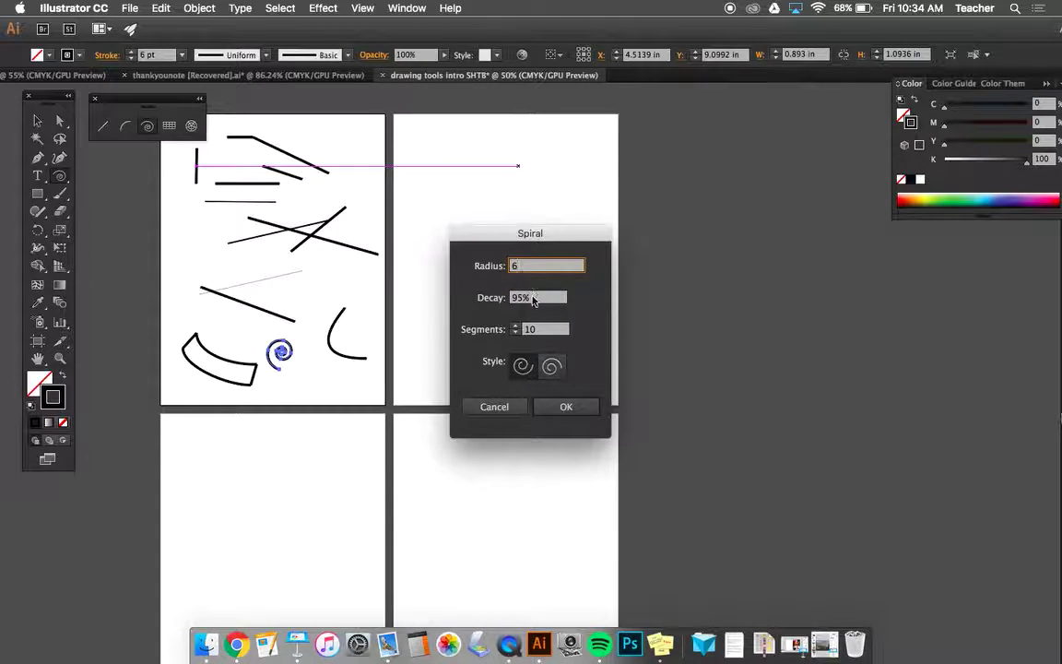
left_click(515, 326)
left_click(515, 326)
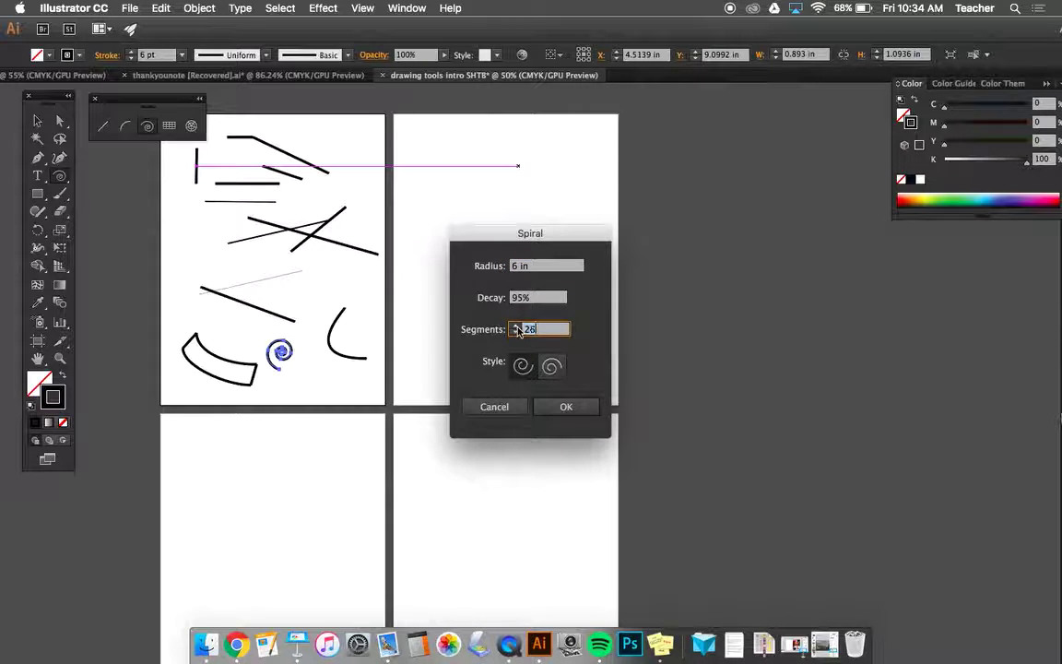
left_click(568, 407)
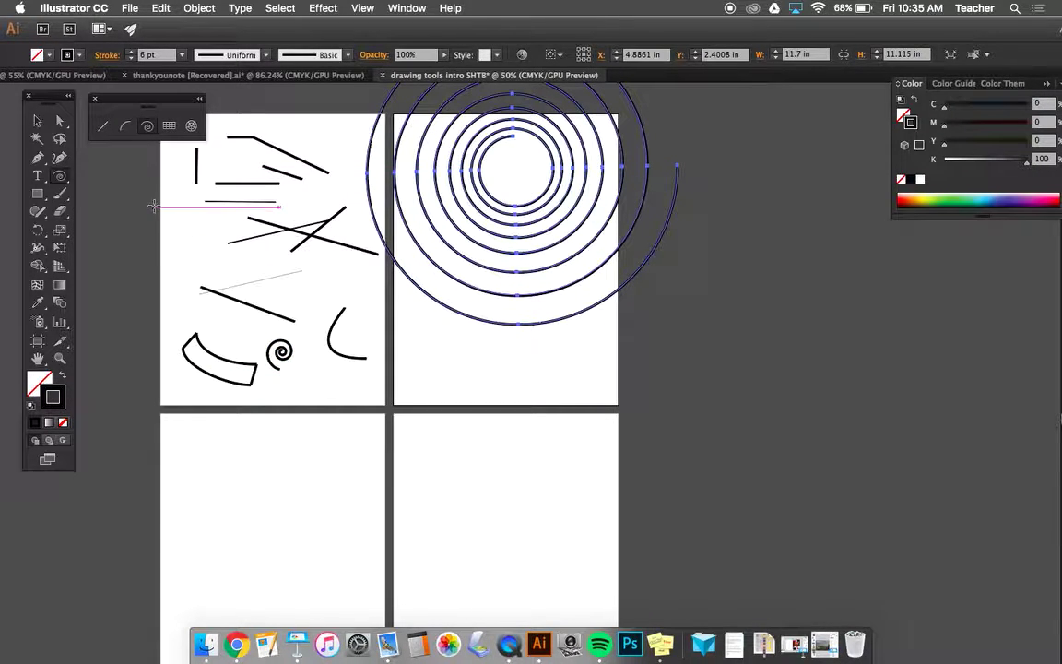
Step: Scale the large spiral down to about 3.2 in wide within the second artboard and set its stroke weight to 1 pt
left_click(39, 121)
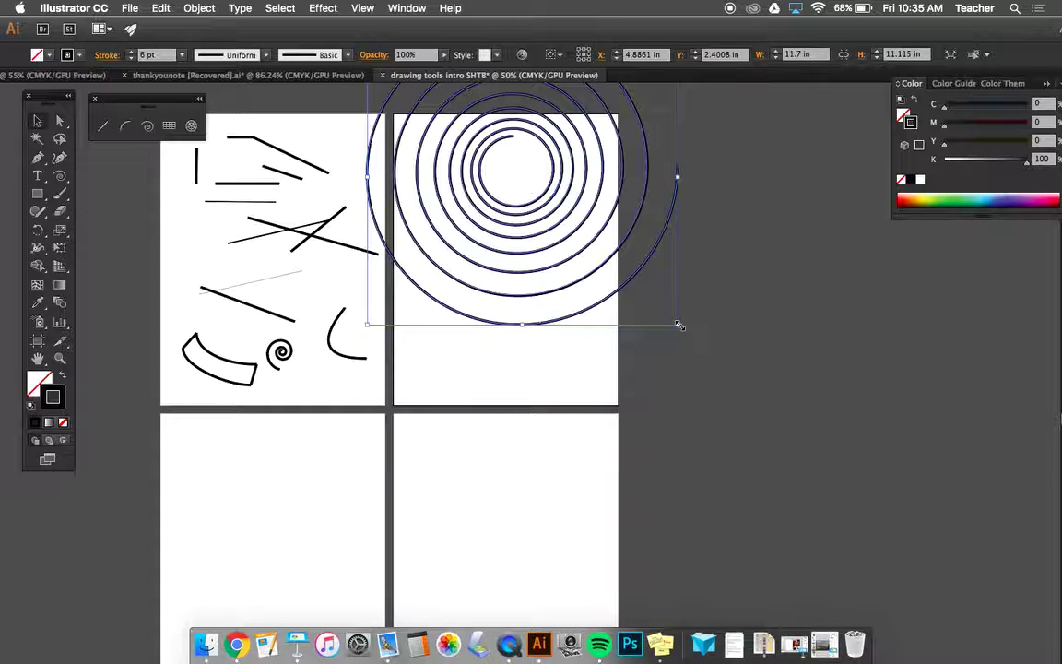
left_click_drag(678, 325, 452, 148)
left_click_drag(413, 111, 452, 241)
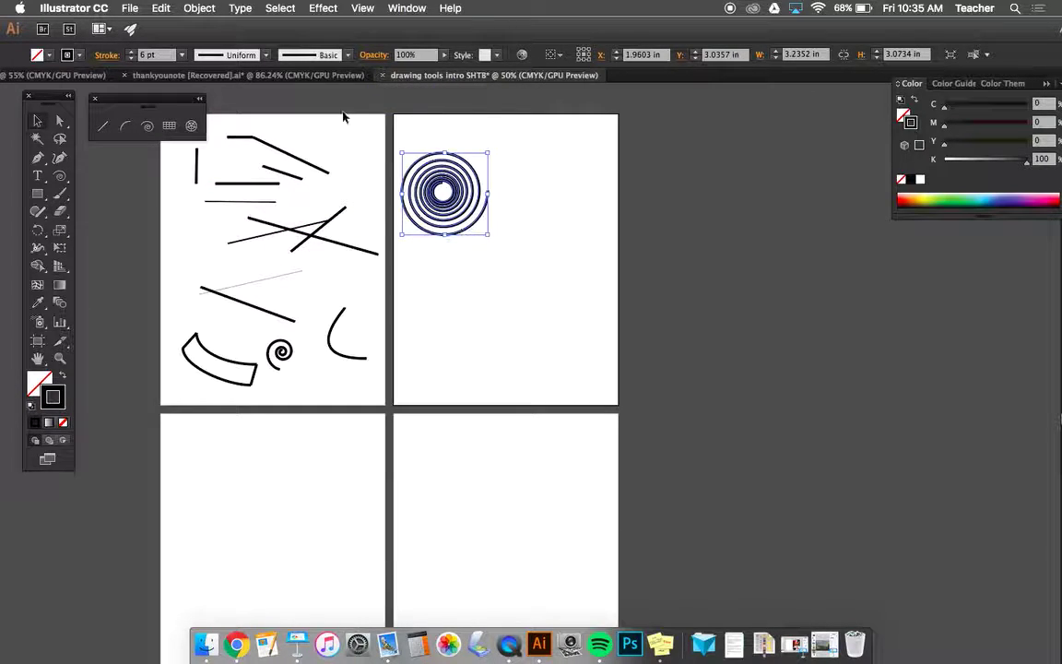
left_click(146, 54)
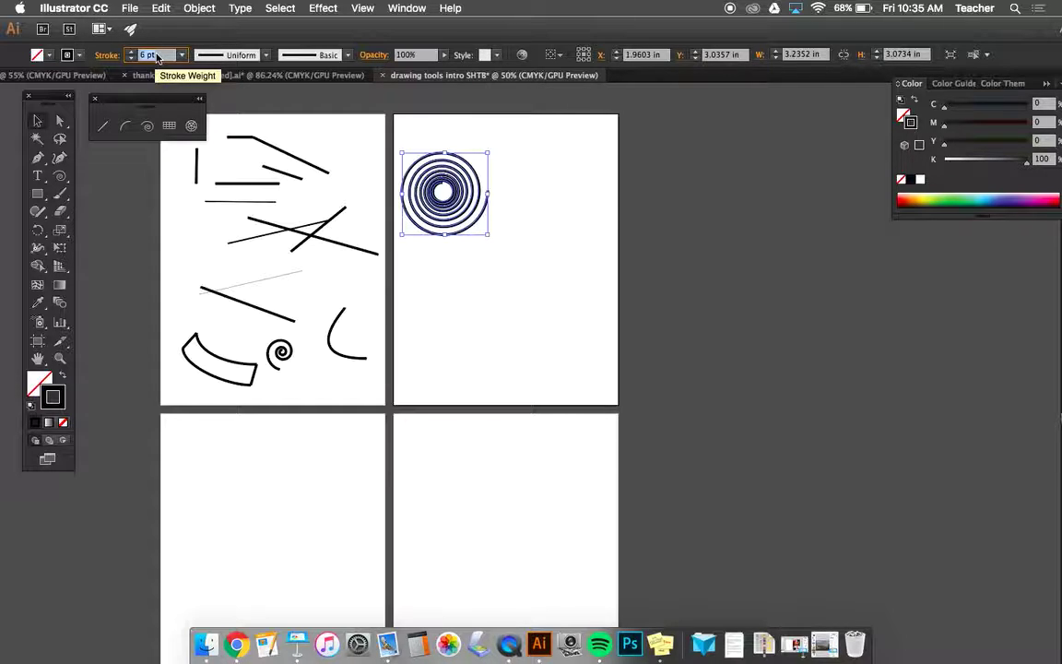
type("1")
key("Return")
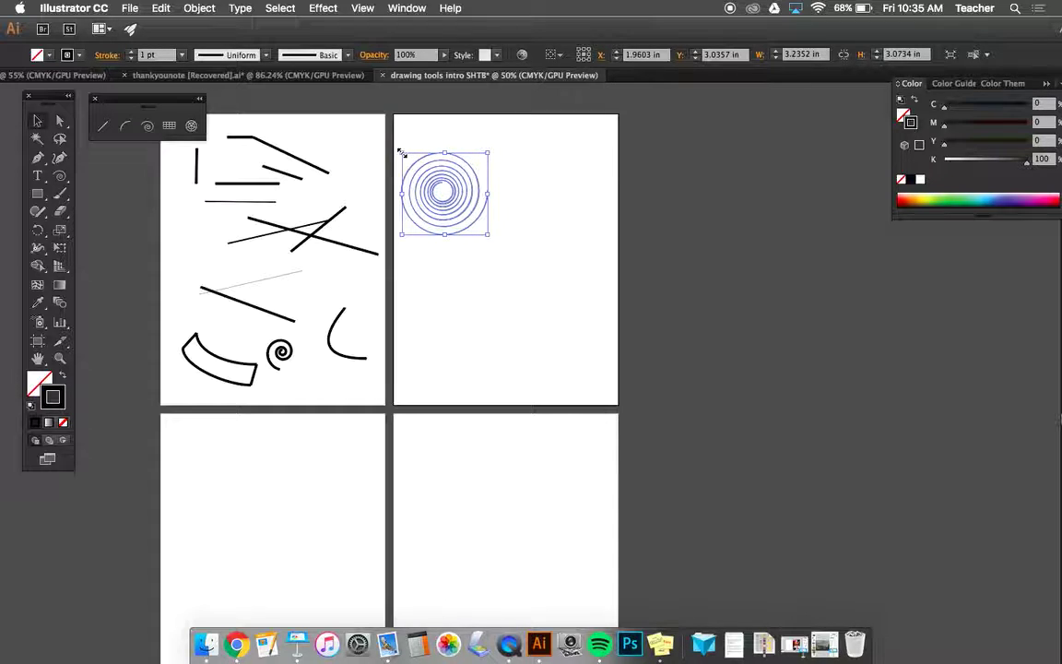
Step: Shrink the spiral freehand to about 0.7 in wide and enlarge it to about 3.7 by 3.9 in
left_click_drag(400, 152, 436, 209)
left_click_drag(402, 169, 508, 213)
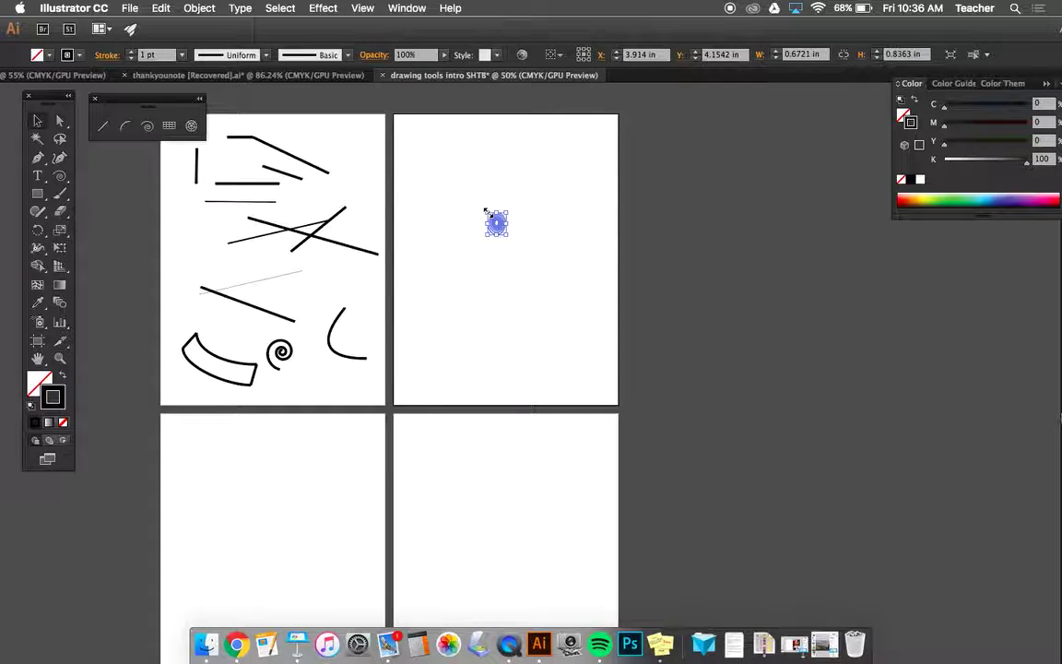
left_click_drag(485, 210, 406, 131)
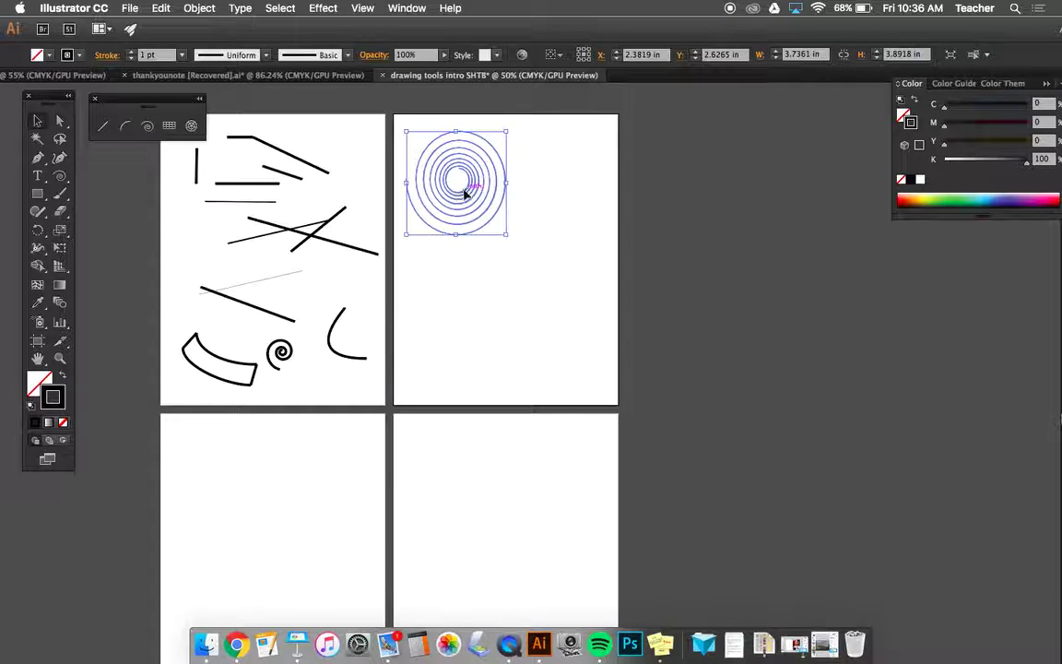
scroll(469, 198, "up", 3)
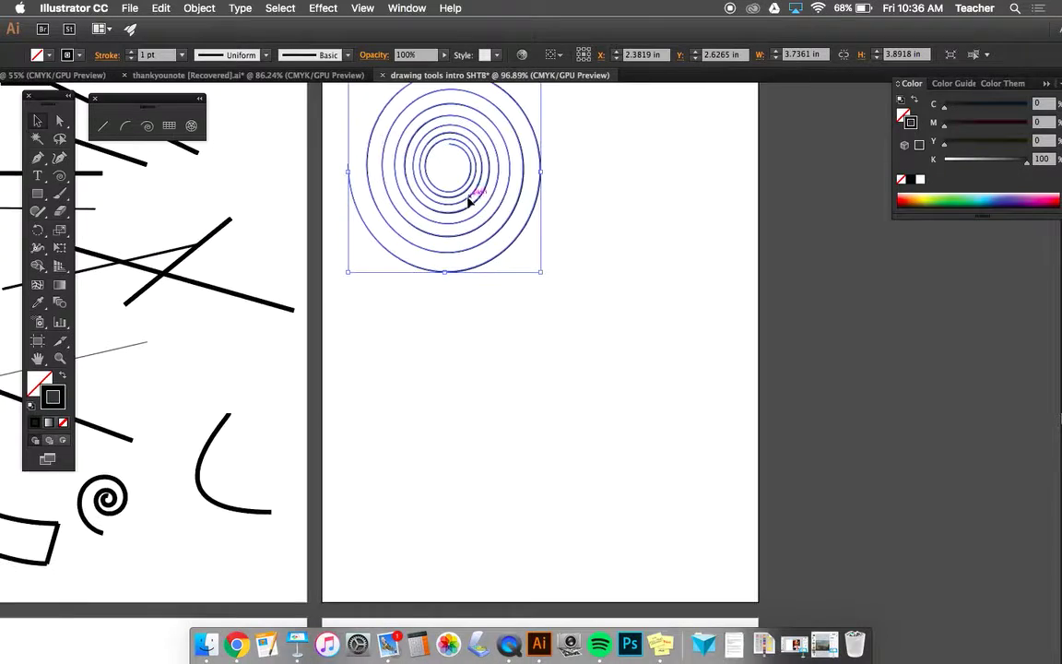
scroll(468, 200, "up", 4)
scroll(467, 201, "up", 4)
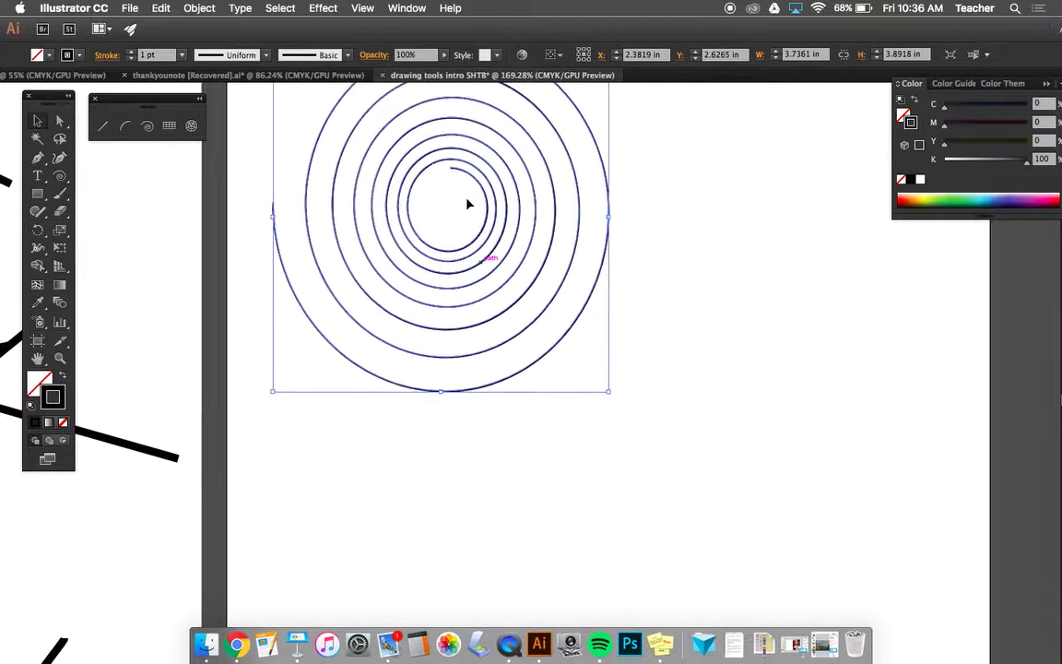
Step: Isolate the spiral for editing on the second artboard and shift the whole shape slightly down and to the left, then deselect it
left_click(477, 201)
left_click(472, 203)
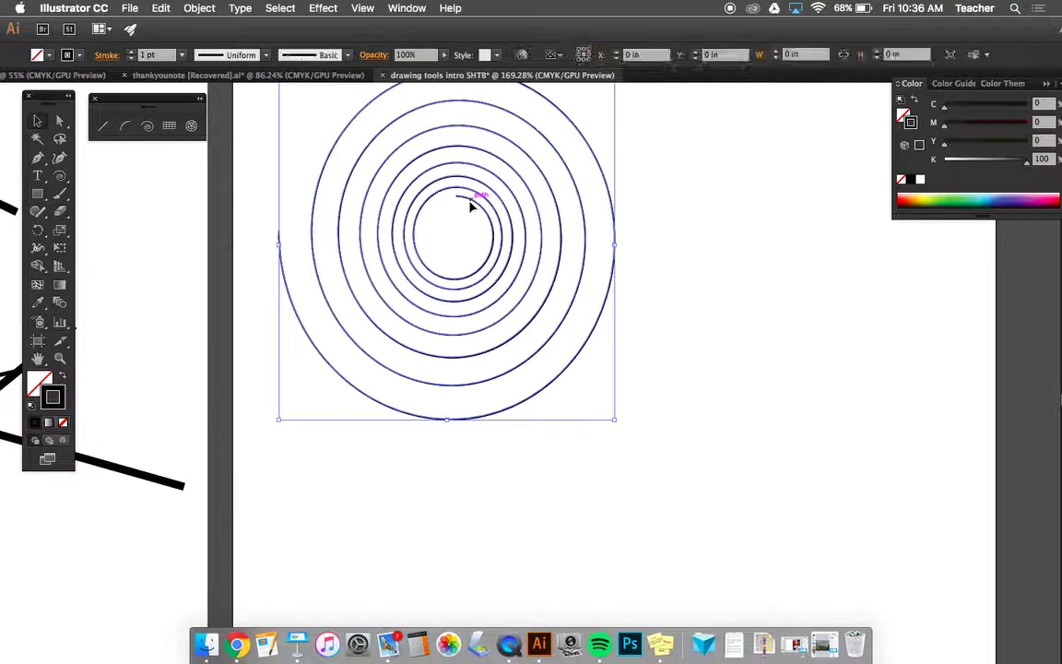
key("super+r")
mouse_move(467, 201)
left_mouse_down()
mouse_move(434, 214)
mouse_move(450, 213)
left_mouse_up()
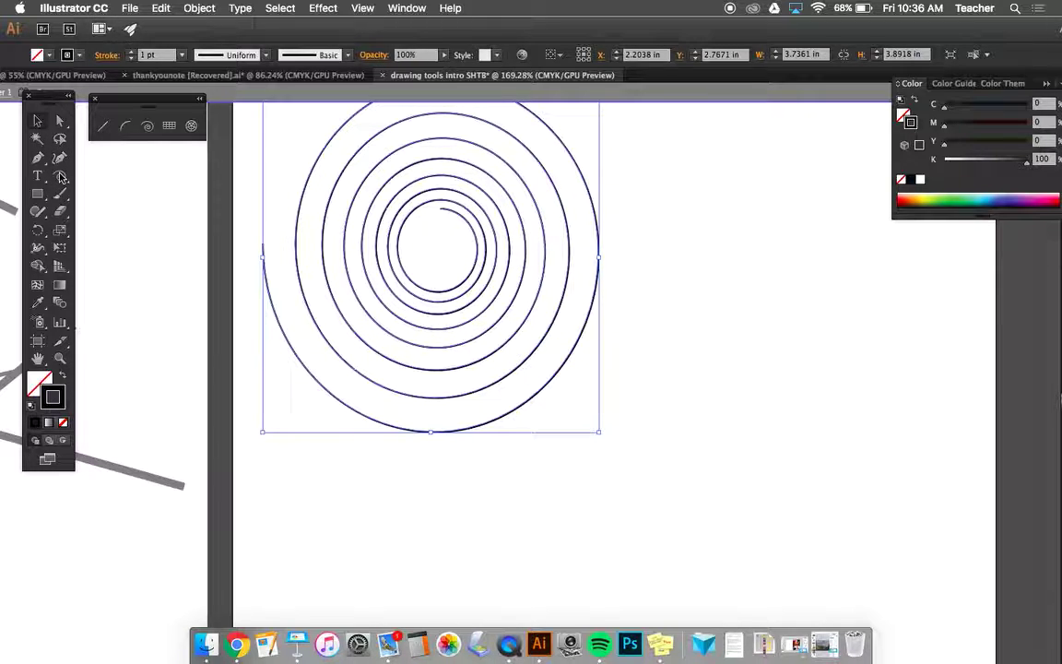
left_click(58, 121)
mouse_move(441, 213)
left_mouse_down()
mouse_move(427, 216)
mouse_move(437, 233)
left_mouse_up()
left_click(433, 256)
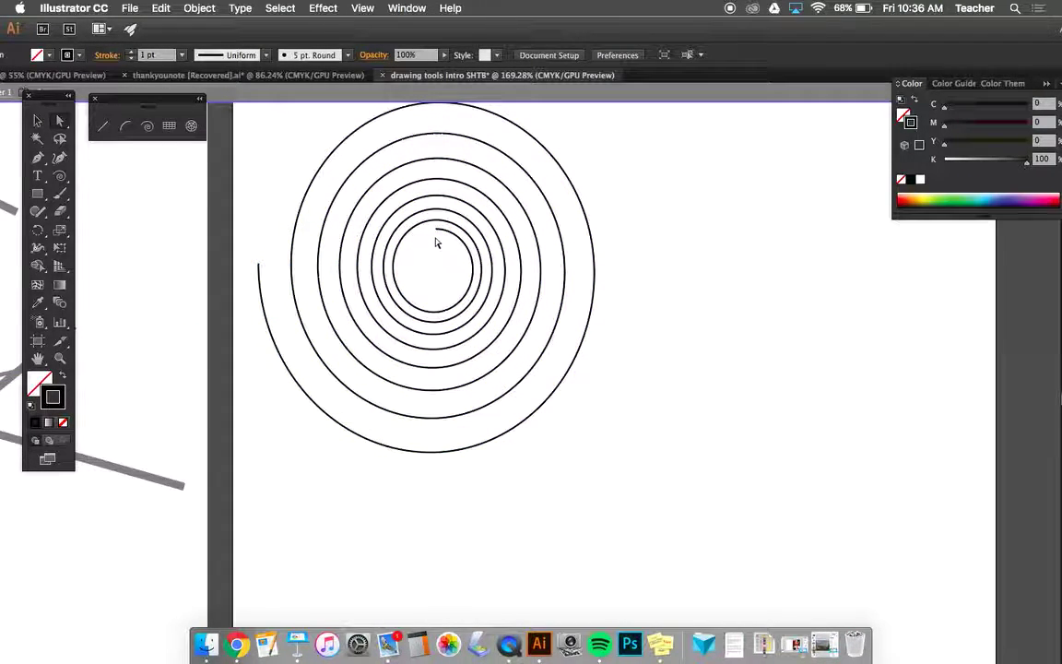
Step: Move the spiral's inner end anchor to about X 2.15 in, Y 2.53 in and pull a right-side loop anchor outward to about X 3.8 in
left_click_drag(437, 230, 414, 257)
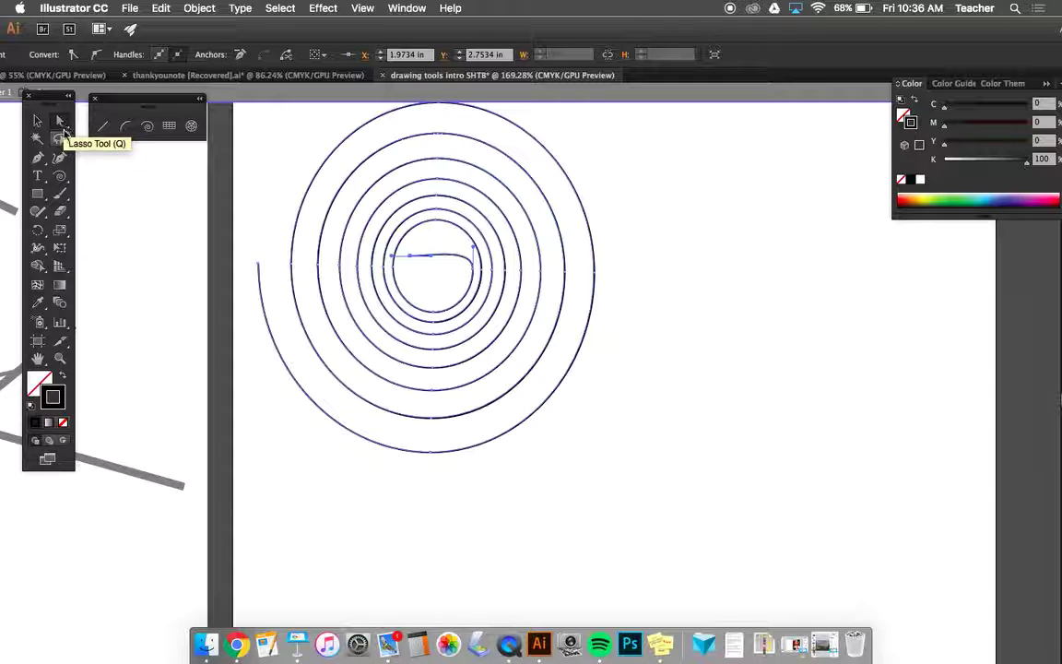
left_click_drag(412, 258, 427, 239)
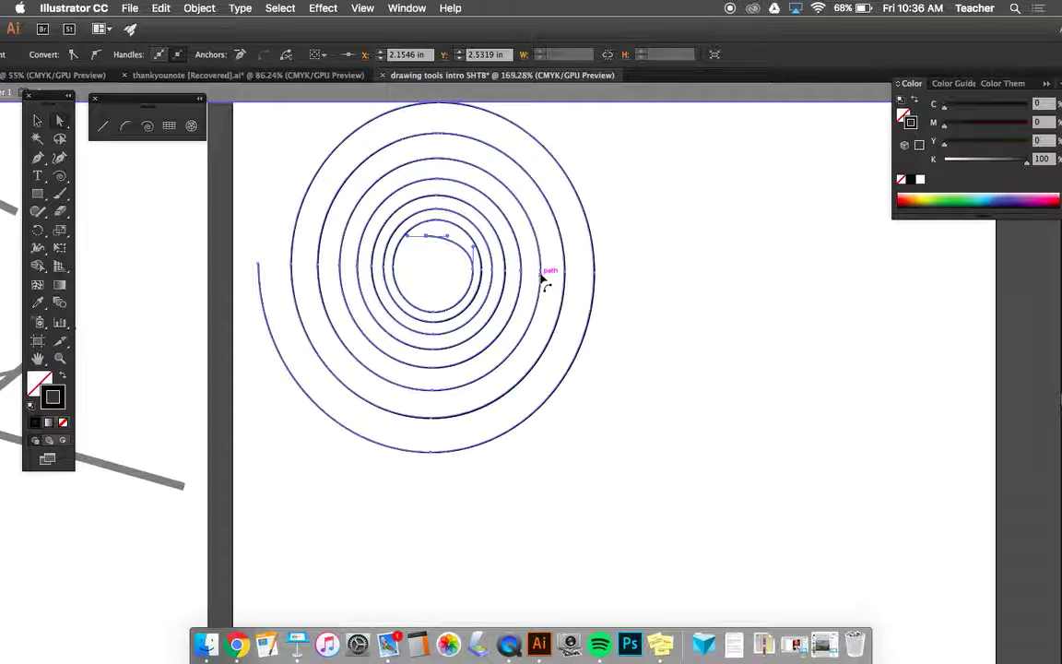
left_click_drag(505, 274, 575, 311)
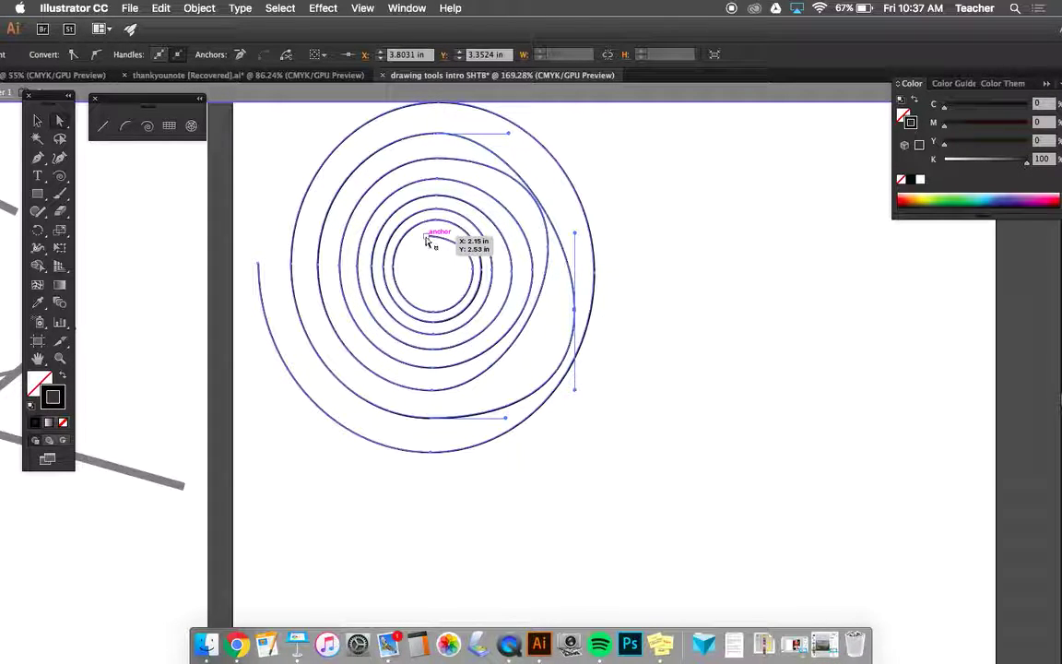
Step: Distort the spiral's left, upper and inner loops by moving individual anchors, with the inner end placed at about X 2.29 in, Y 2.84 in
left_click_drag(319, 268, 262, 221)
left_click_drag(374, 269, 367, 280)
left_click_drag(436, 339, 427, 304)
left_click_drag(427, 238, 439, 263)
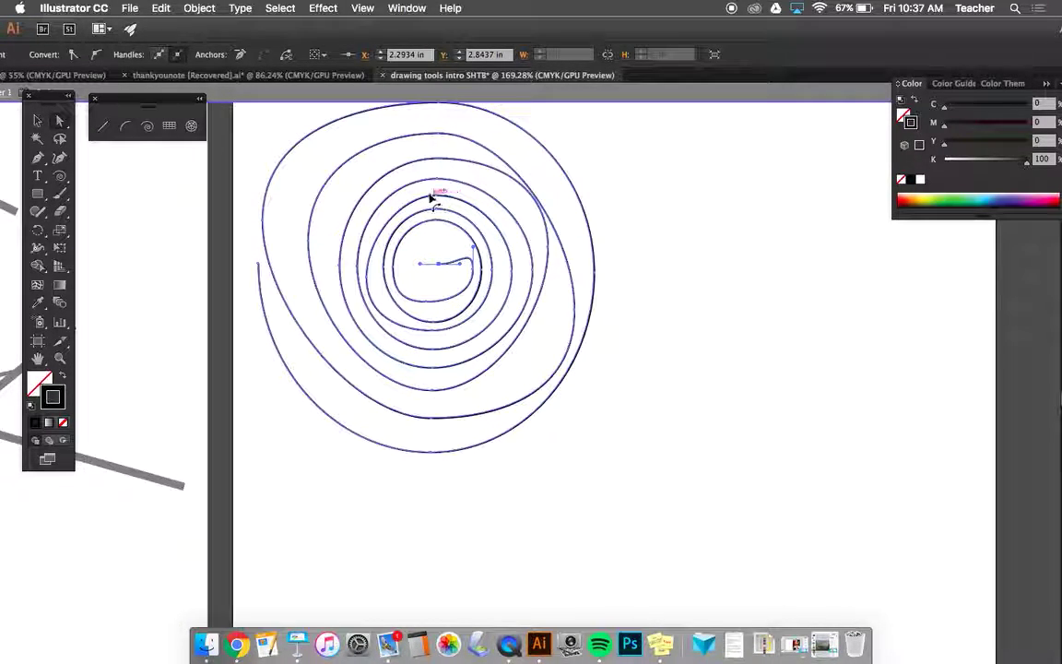
left_click_drag(433, 200, 402, 147)
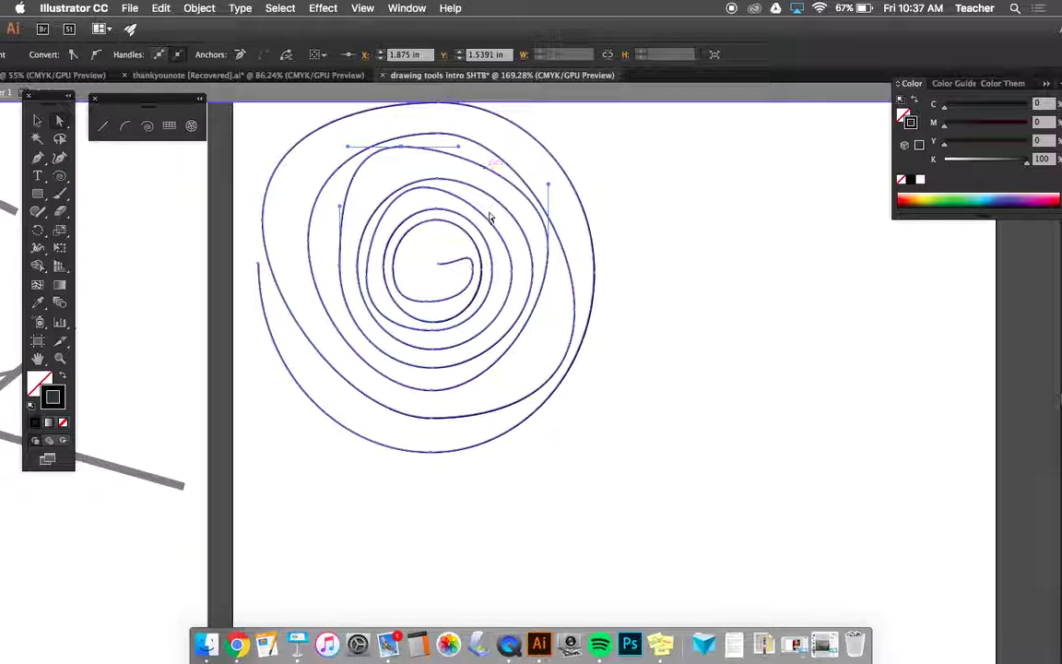
left_click_drag(515, 277, 407, 319)
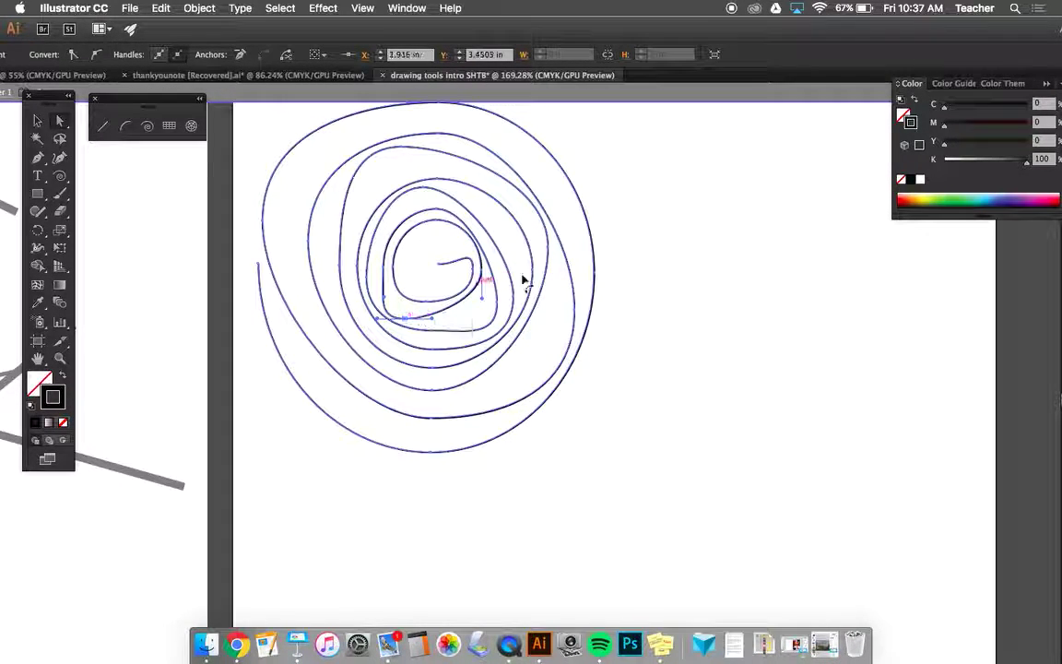
Step: Pull the outer loop's side anchors outward to about X 0.16 in and X 4.25 in, and stretch the lower inner loops downward
scroll(548, 279, "up", 3)
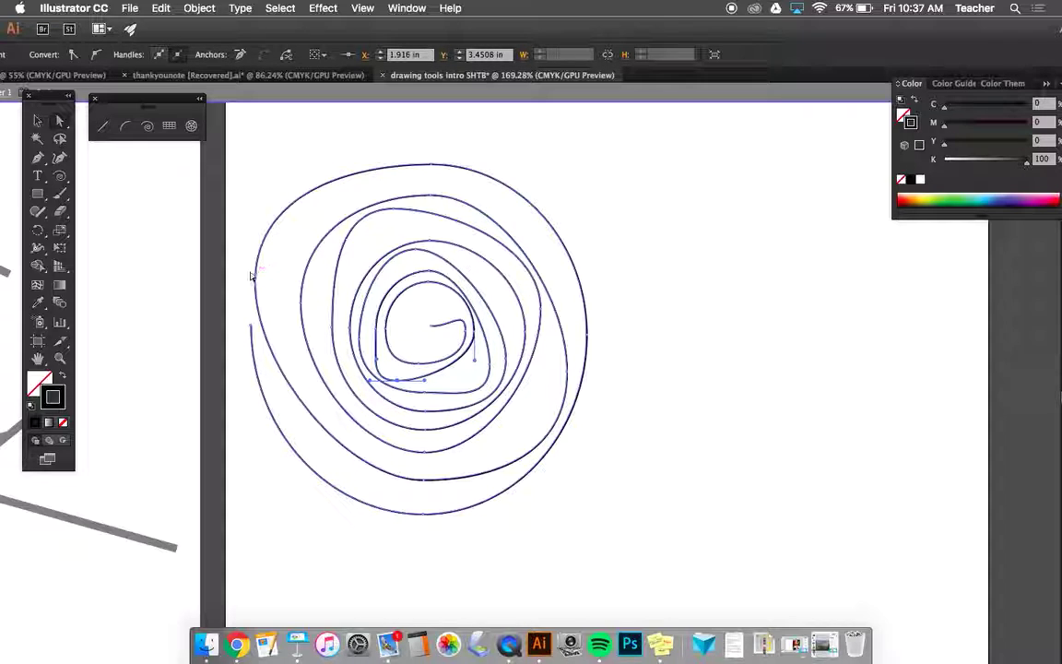
left_click_drag(261, 285, 240, 277)
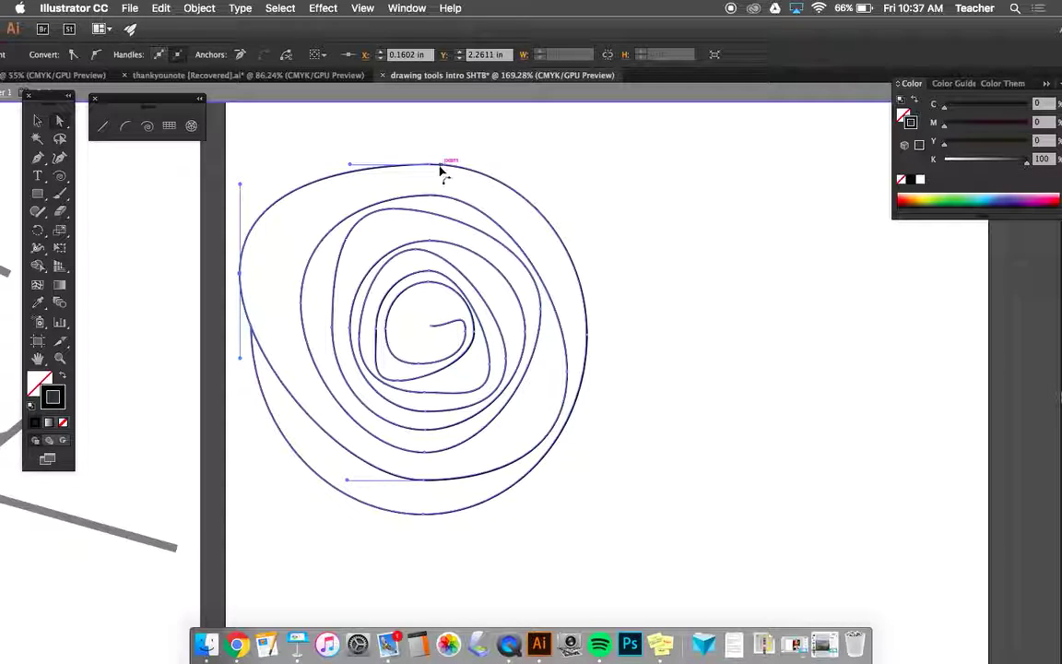
left_click_drag(587, 340, 599, 295)
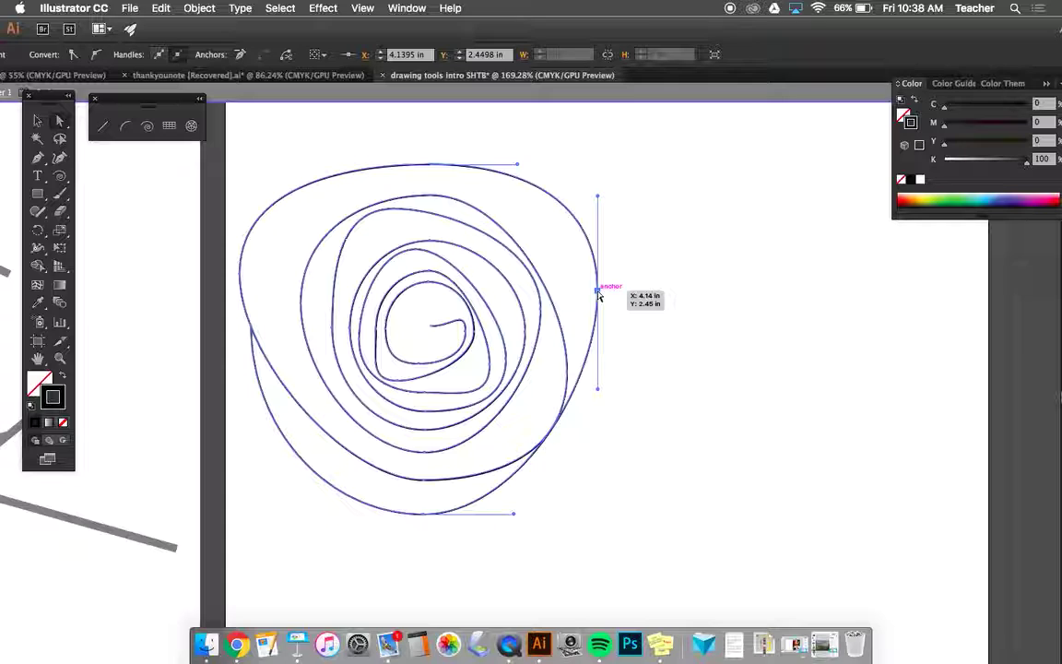
left_click_drag(598, 291, 607, 307)
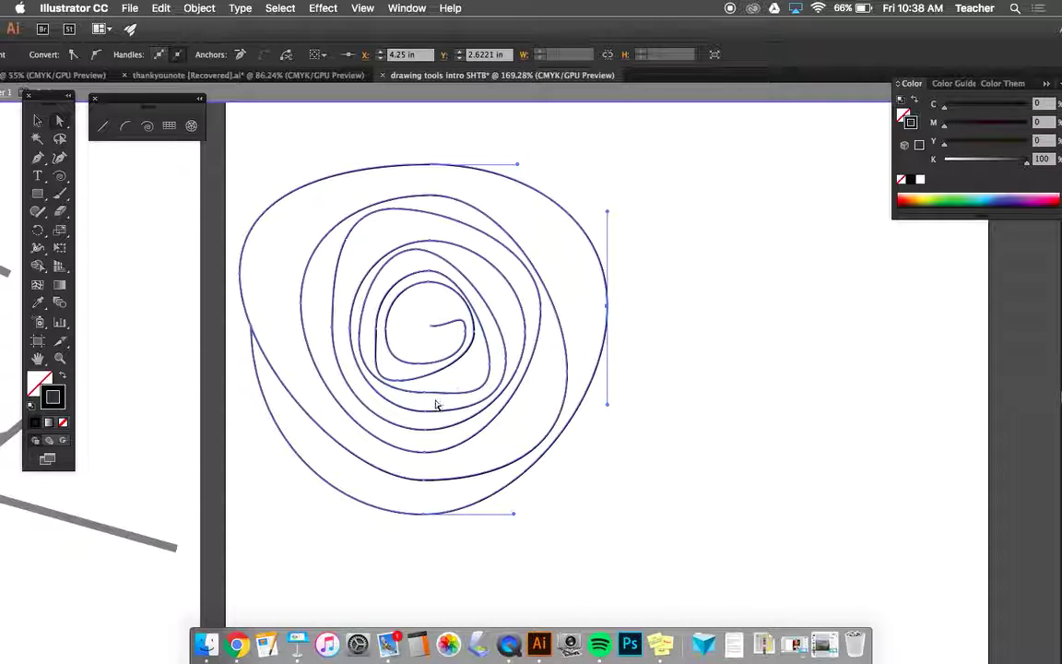
left_click_drag(426, 397, 429, 459)
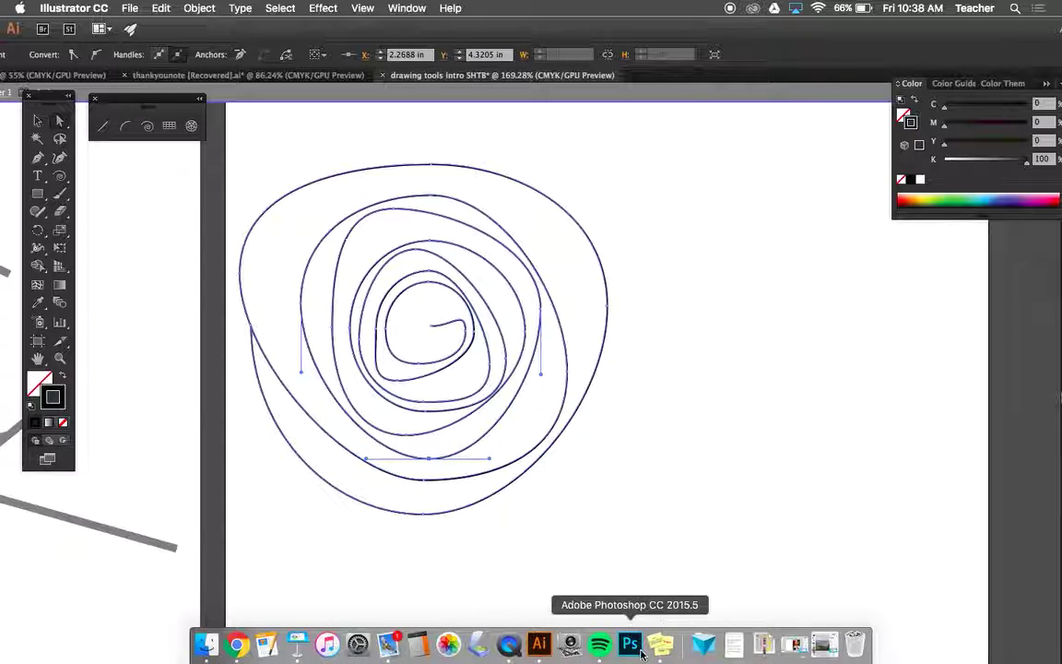
right_click(509, 642)
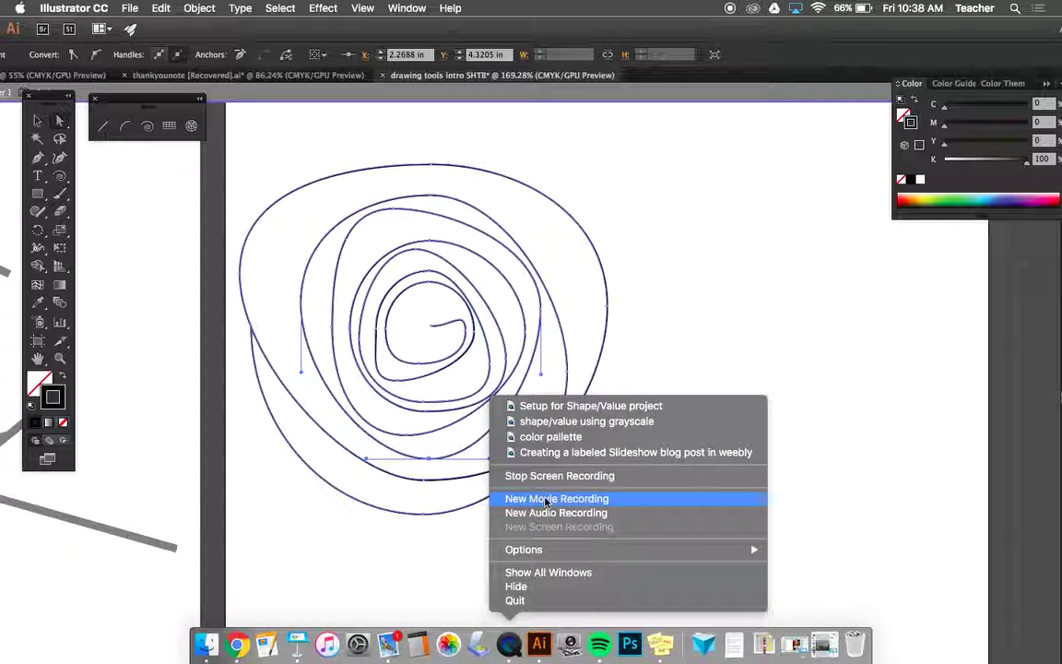